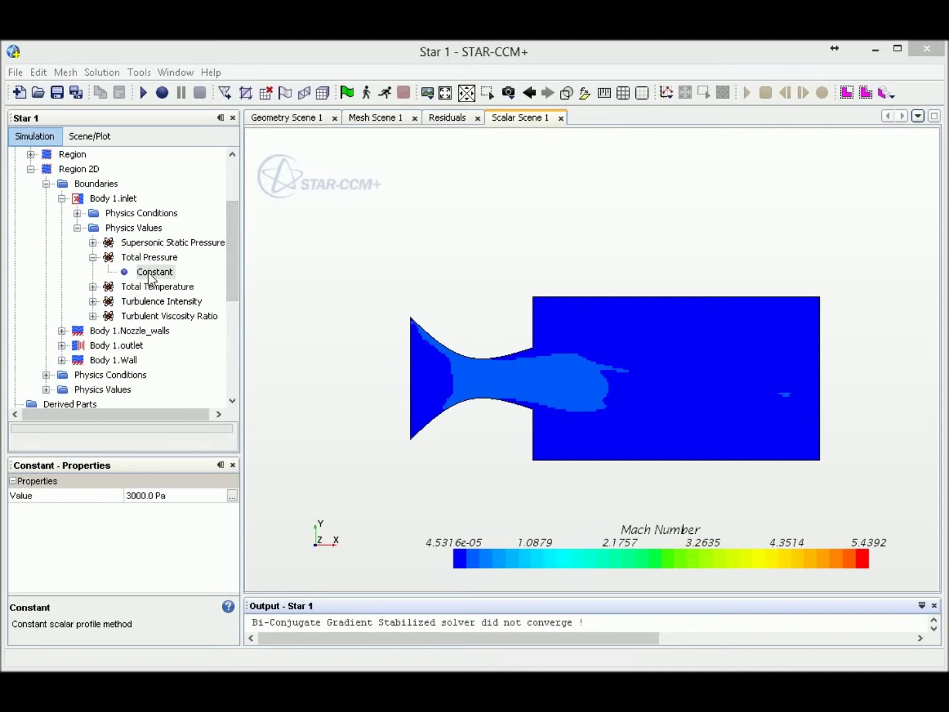
Step: Clear the existing solution, including its history and fields, and dismiss the floating point exception warning
{"action": "left_click", "coordinate": [146, 277]}
{"action": "left_click", "coordinate": [103, 72]}
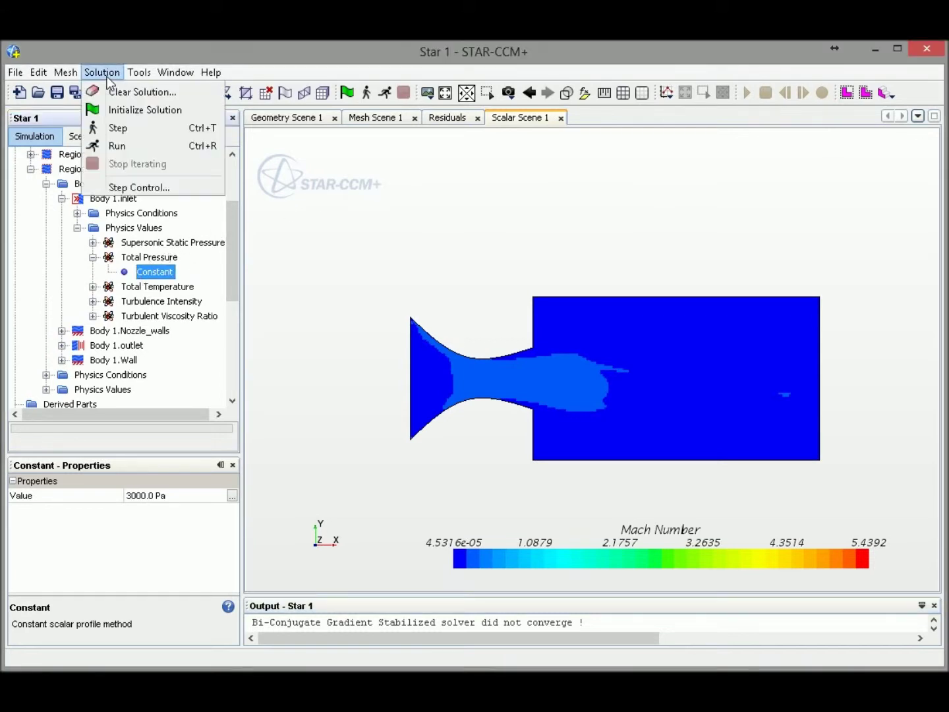
{"action": "left_click", "coordinate": [114, 94]}
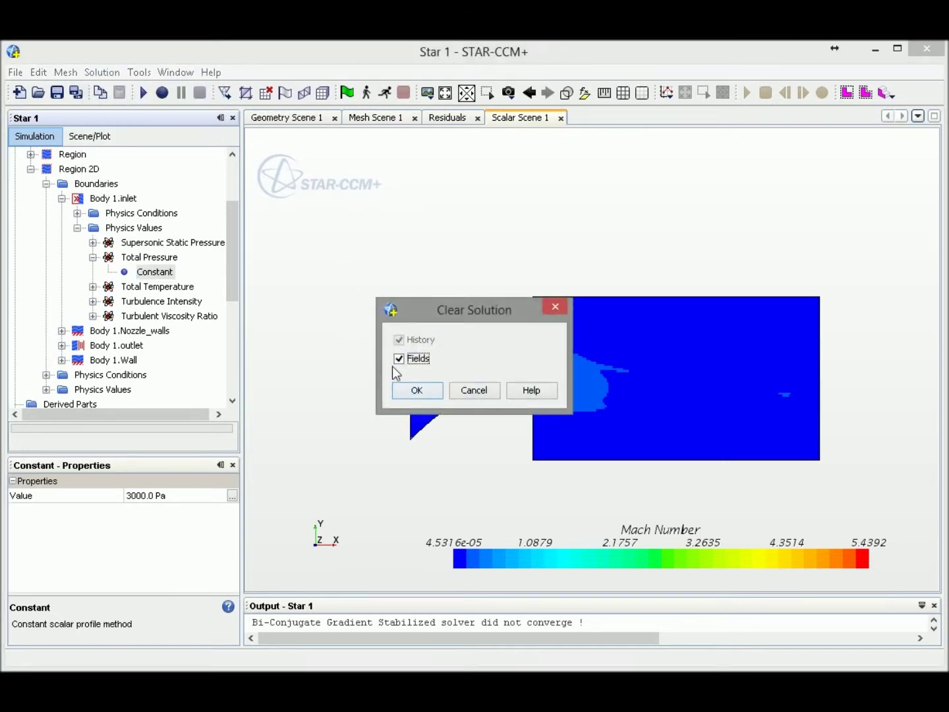
{"action": "left_click", "coordinate": [406, 392]}
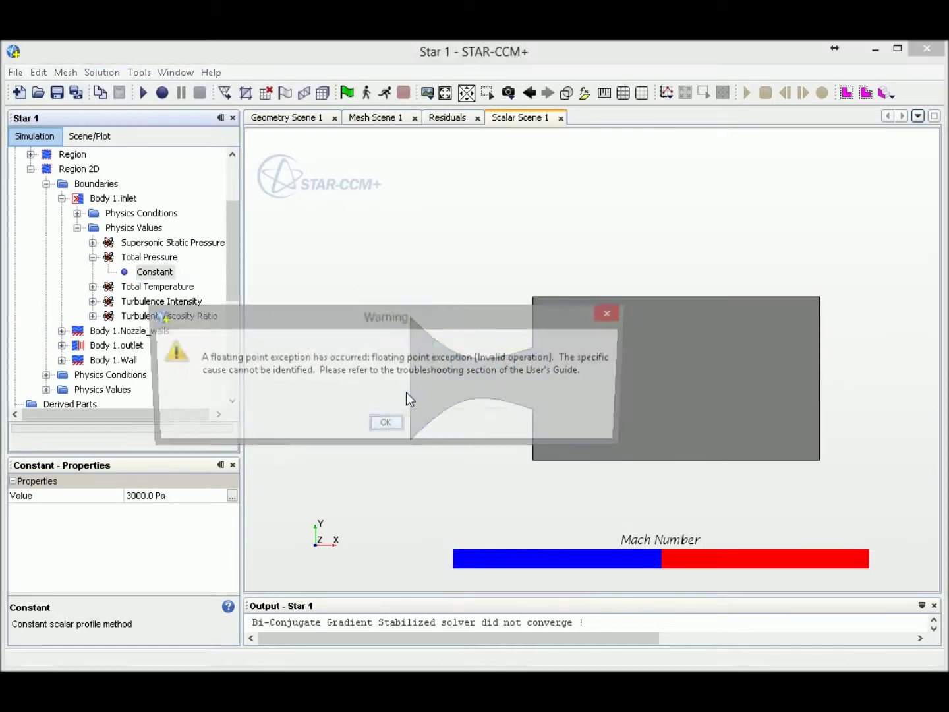
{"action": "left_click", "coordinate": [386, 425]}
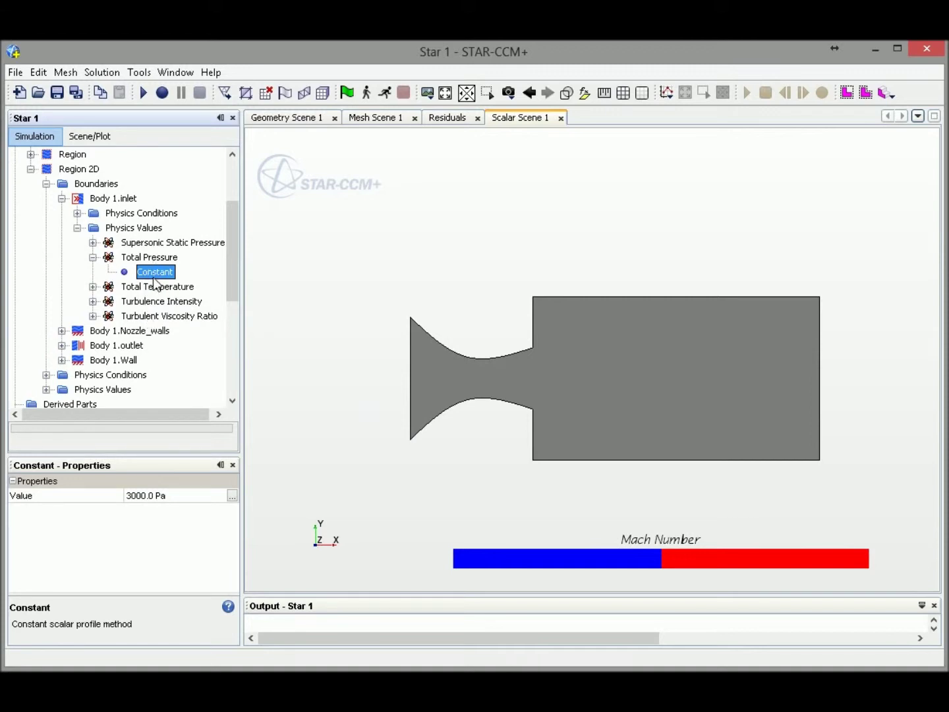
Step: Set the constant total pressure of the Region 2D inlet boundary to $Iteration
{"action": "left_click", "coordinate": [183, 499]}
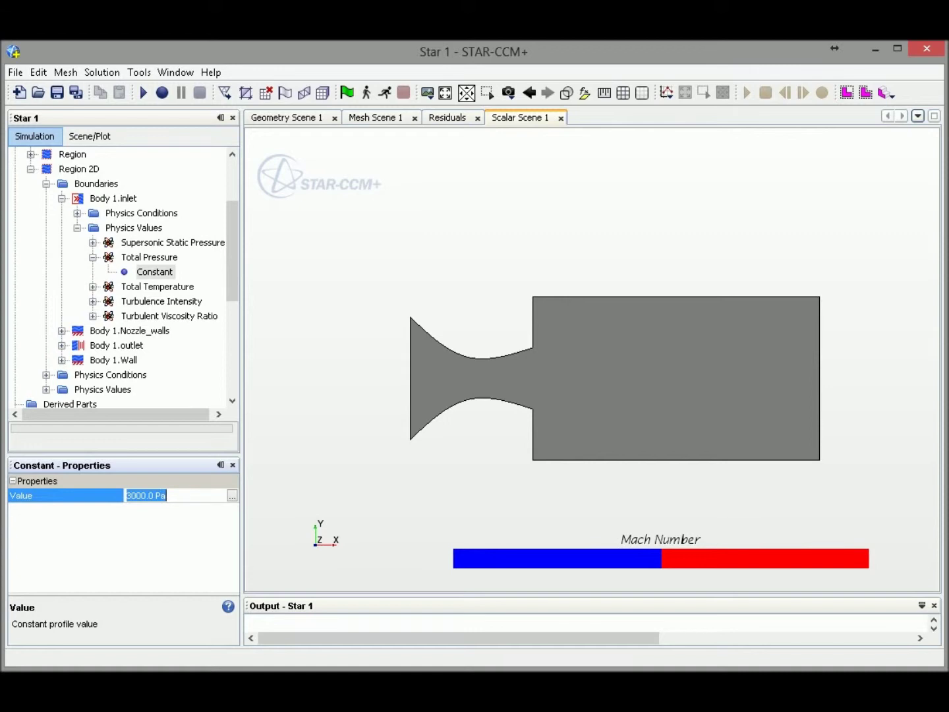
{"action": "type", "text": "$Iteration"}
{"action": "key", "text": "Return"}
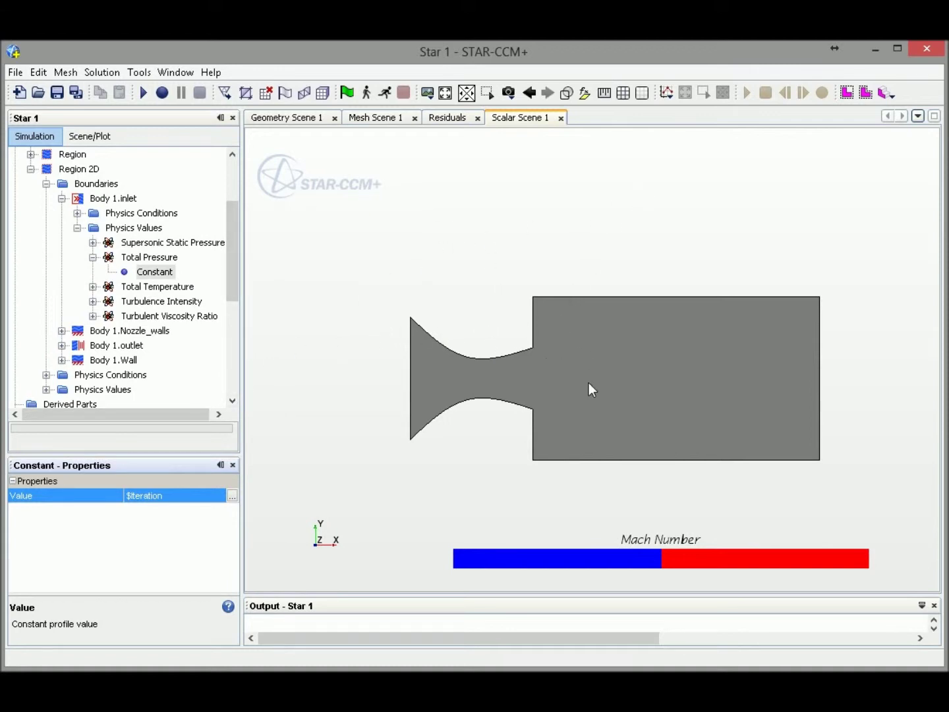
Step: Collapse the Region 2D boundaries and create a new Surface Average report
{"action": "left_click", "coordinate": [93, 257]}
{"action": "left_click", "coordinate": [46, 184]}
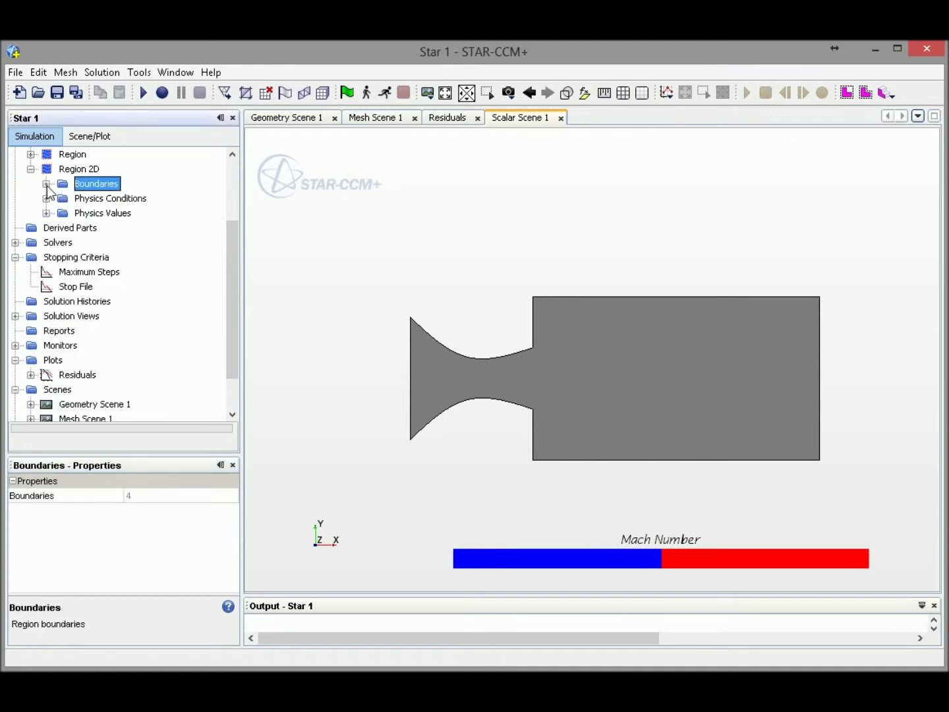
{"action": "scroll", "coordinate": [86, 262], "scroll_direction": "down", "scroll_amount": 1}
{"action": "left_click", "coordinate": [56, 288]}
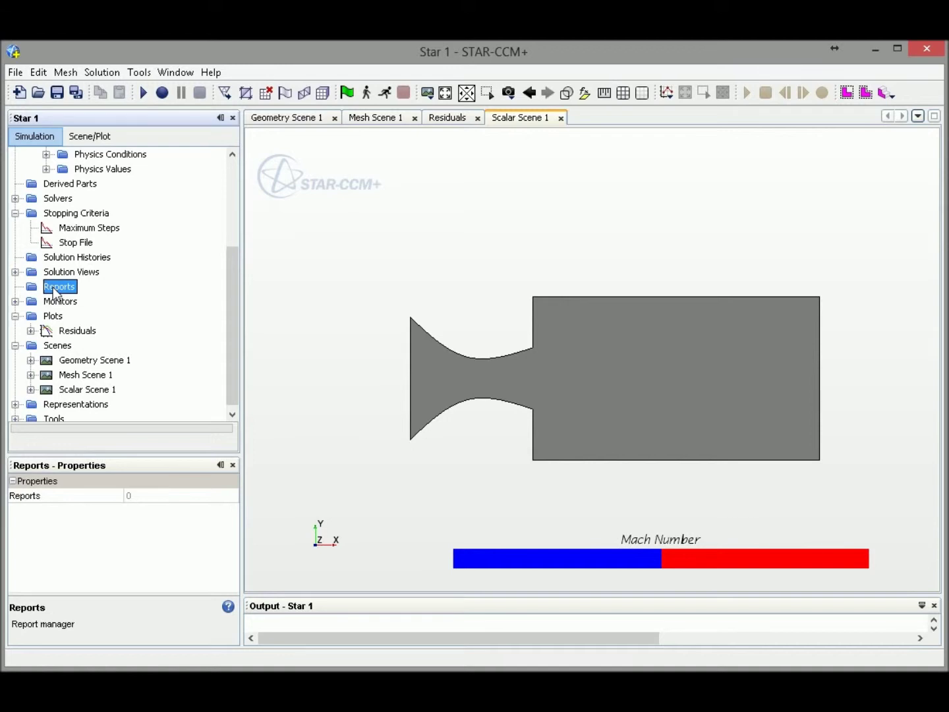
{"action": "right_click", "coordinate": [54, 291]}
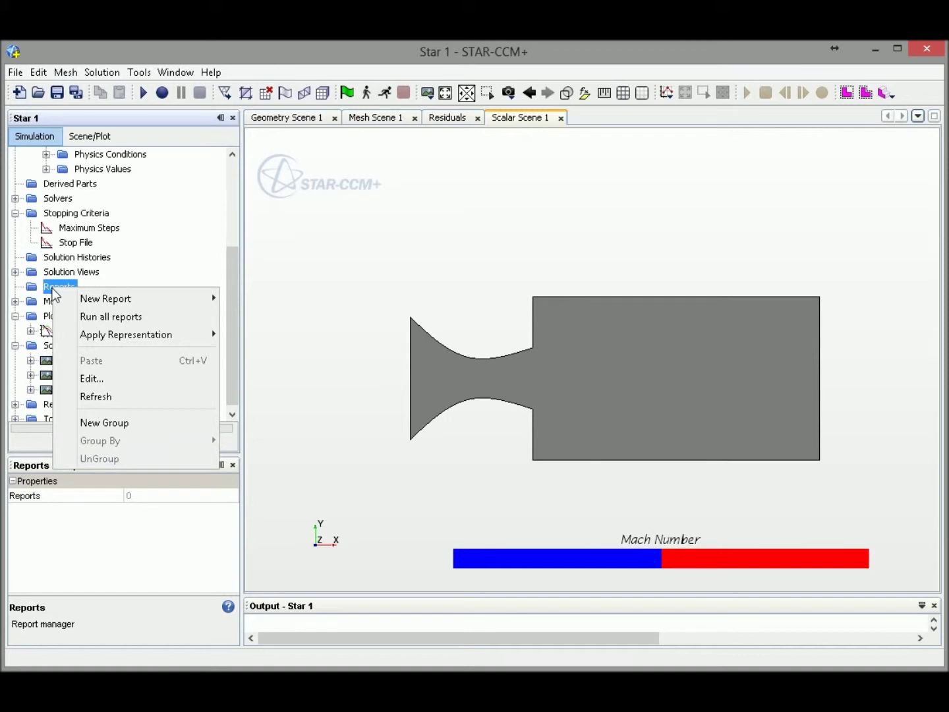
{"action": "mouse_move", "coordinate": [91, 302]}
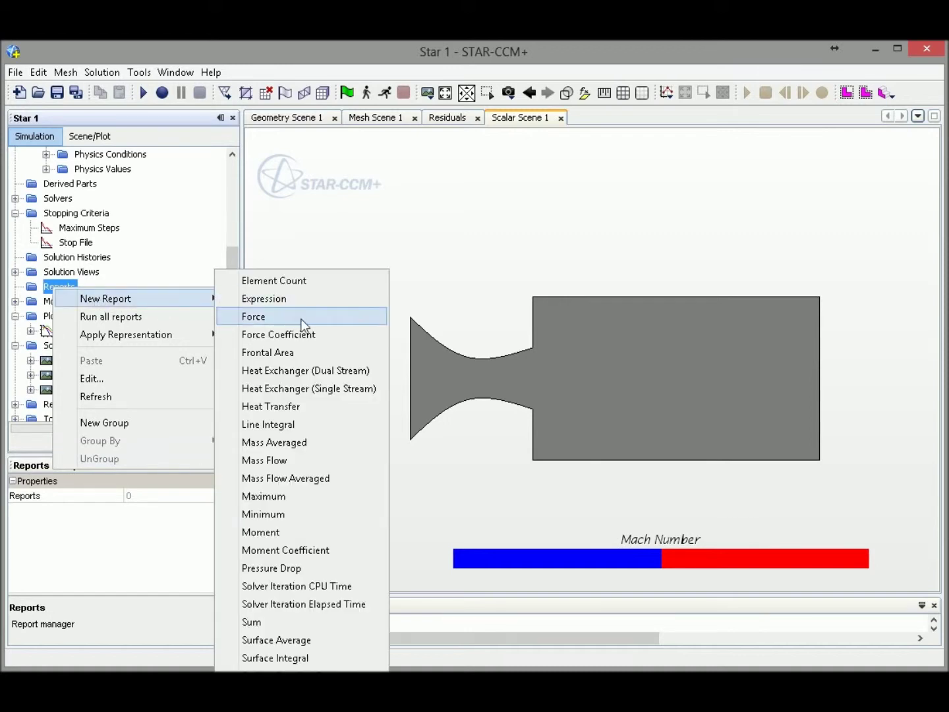
{"action": "left_click", "coordinate": [295, 643]}
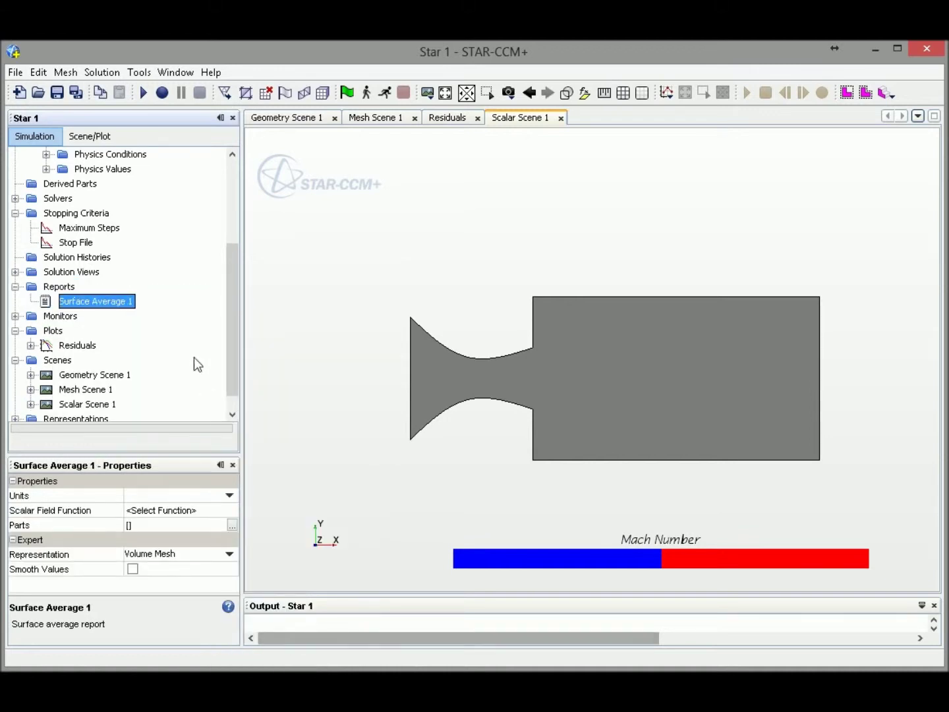
Step: Set the surface average report to evaluate Absolute Pressure on the Body 1.inlet boundary of Region 2D
{"action": "left_click", "coordinate": [206, 511]}
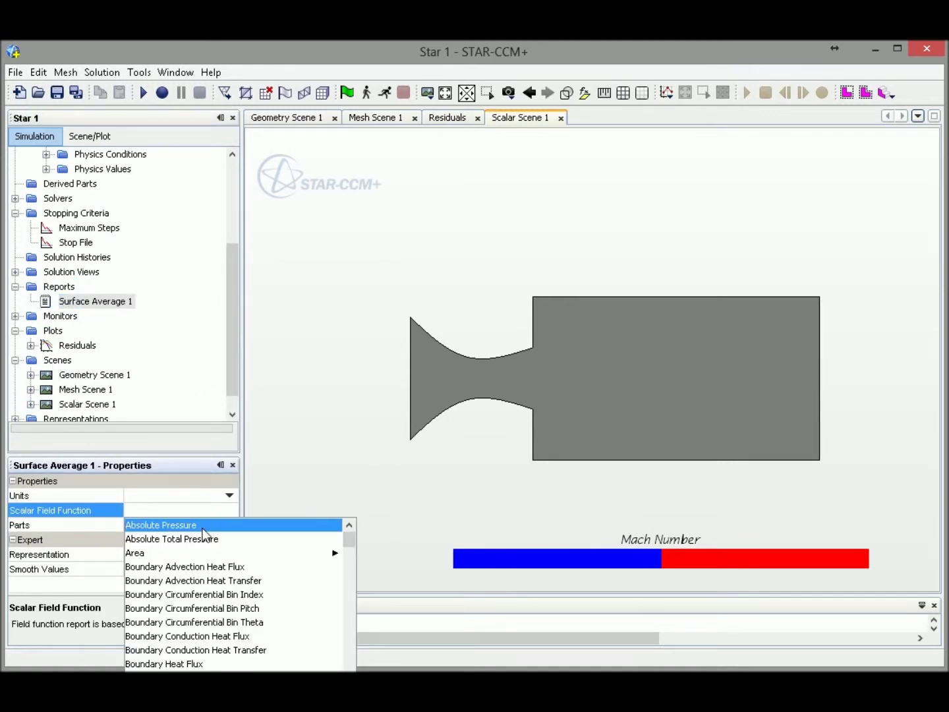
{"action": "left_click", "coordinate": [202, 528]}
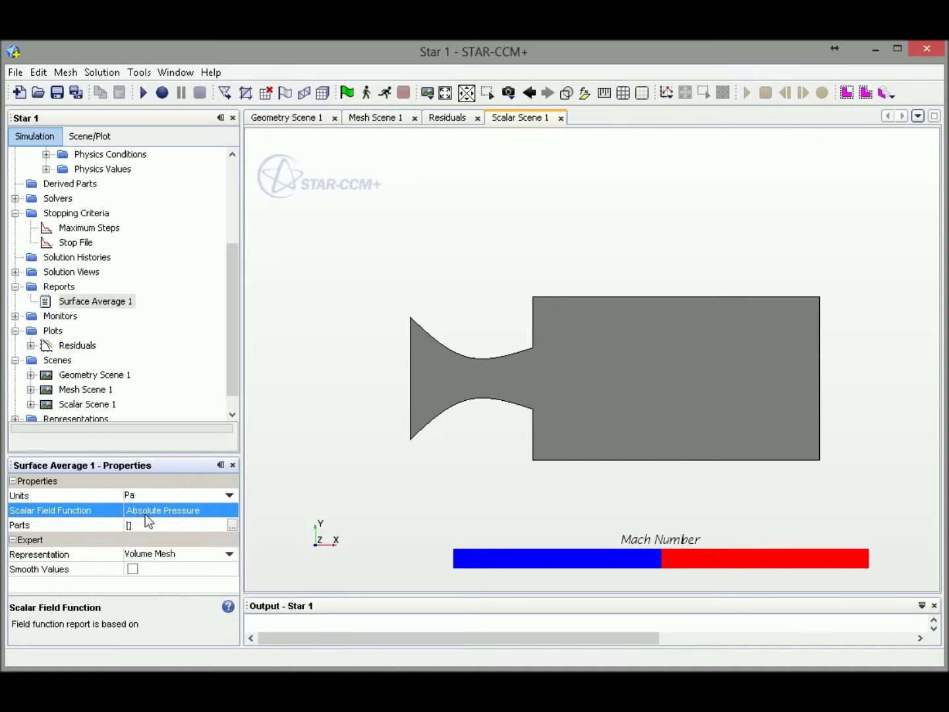
{"action": "left_click", "coordinate": [232, 525]}
{"action": "left_click", "coordinate": [282, 260]}
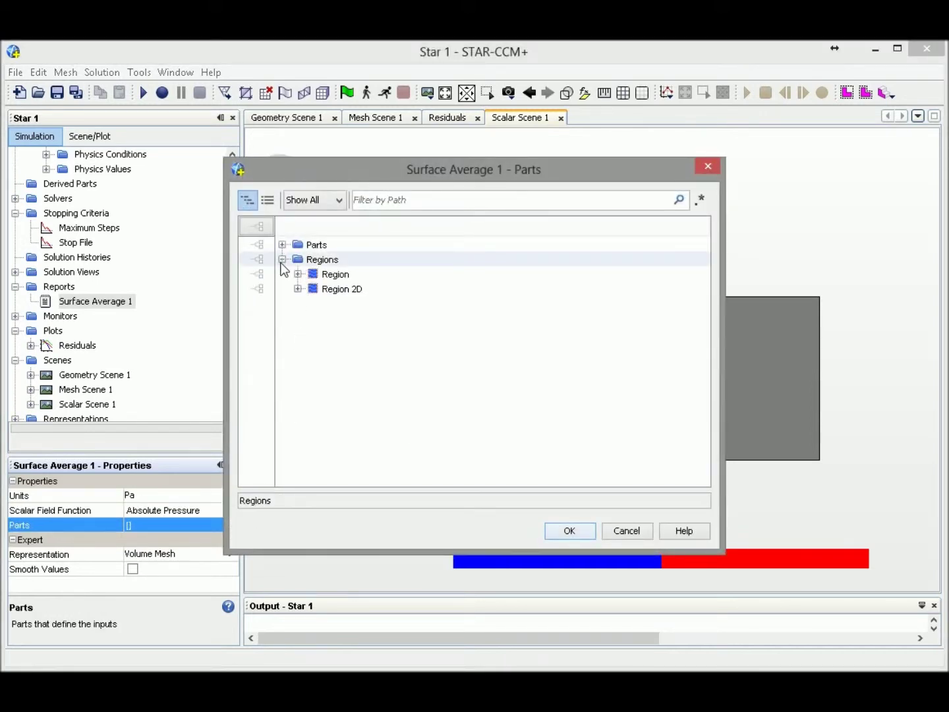
{"action": "left_click", "coordinate": [299, 290]}
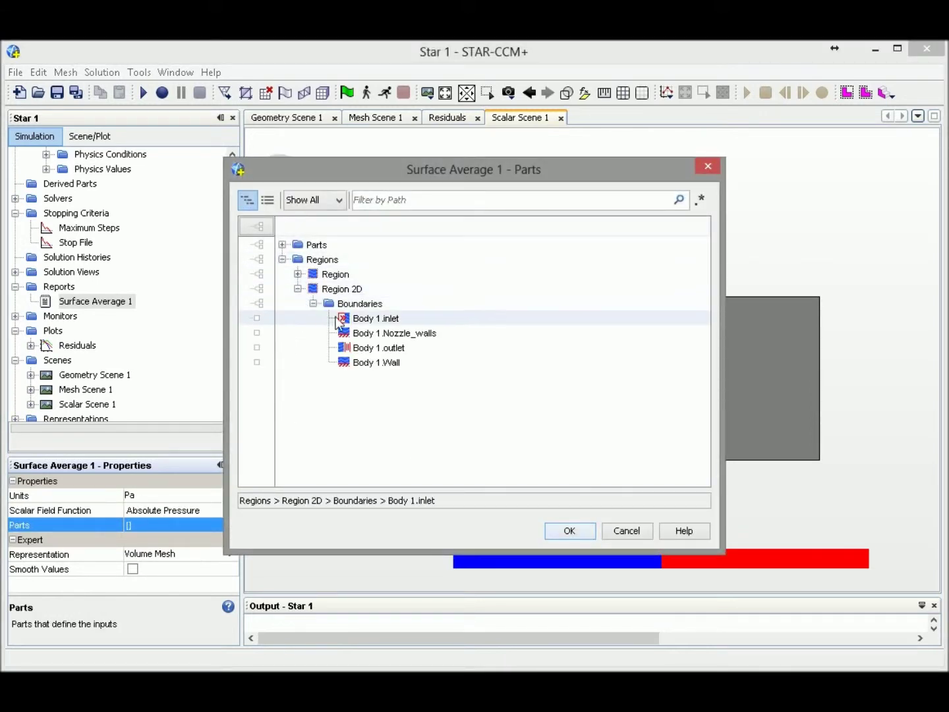
{"action": "left_click", "coordinate": [341, 319]}
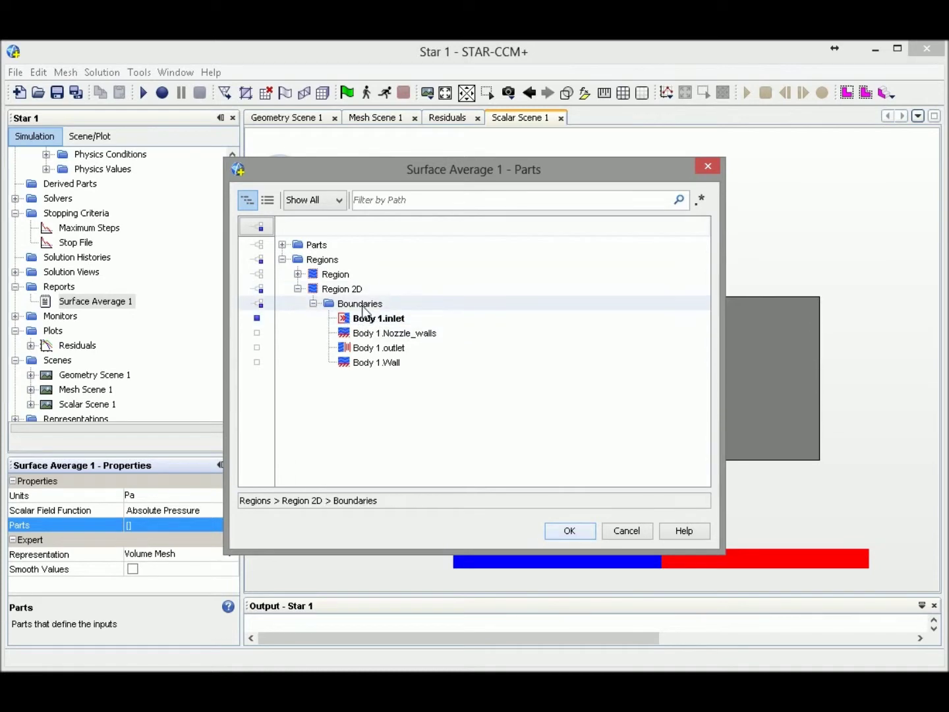
{"action": "left_click", "coordinate": [563, 530]}
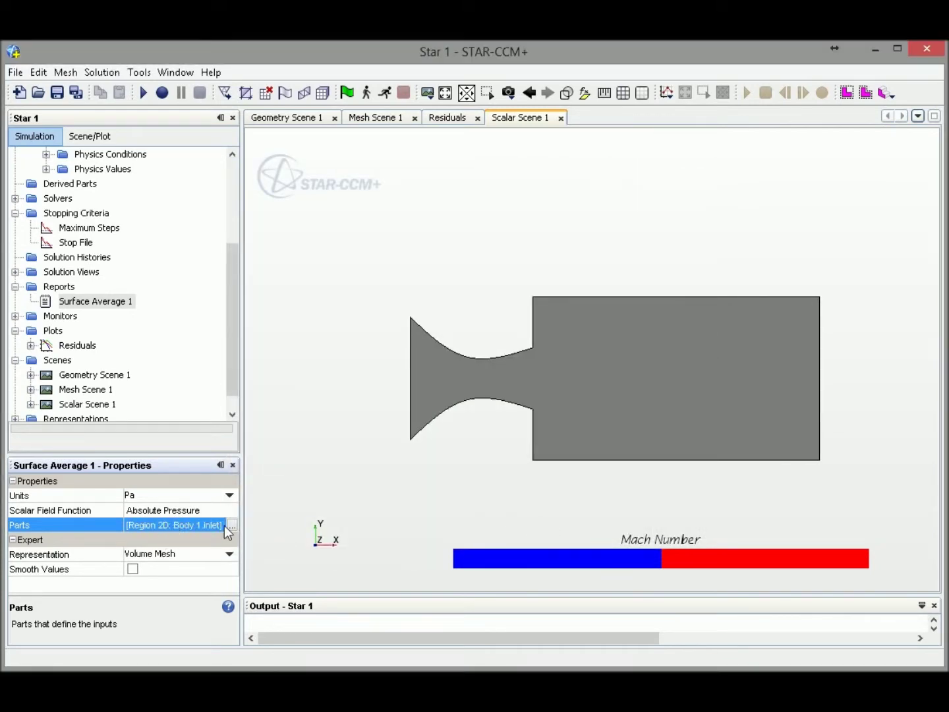
Step: Rename the surface average report to Inlet Pressure
{"action": "left_click", "coordinate": [88, 304]}
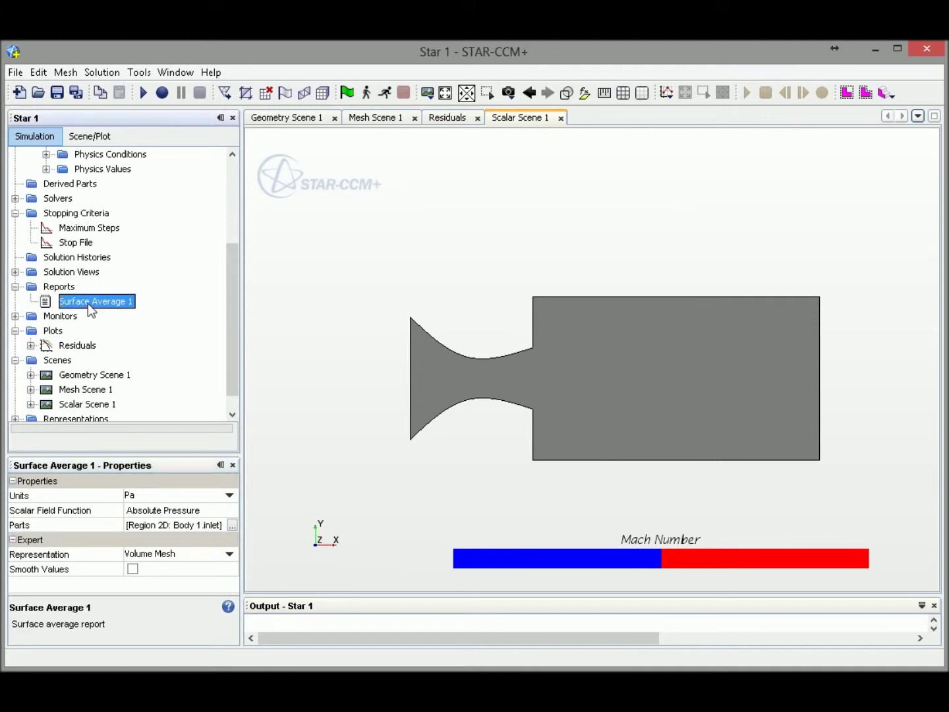
{"action": "right_click", "coordinate": [87, 303]}
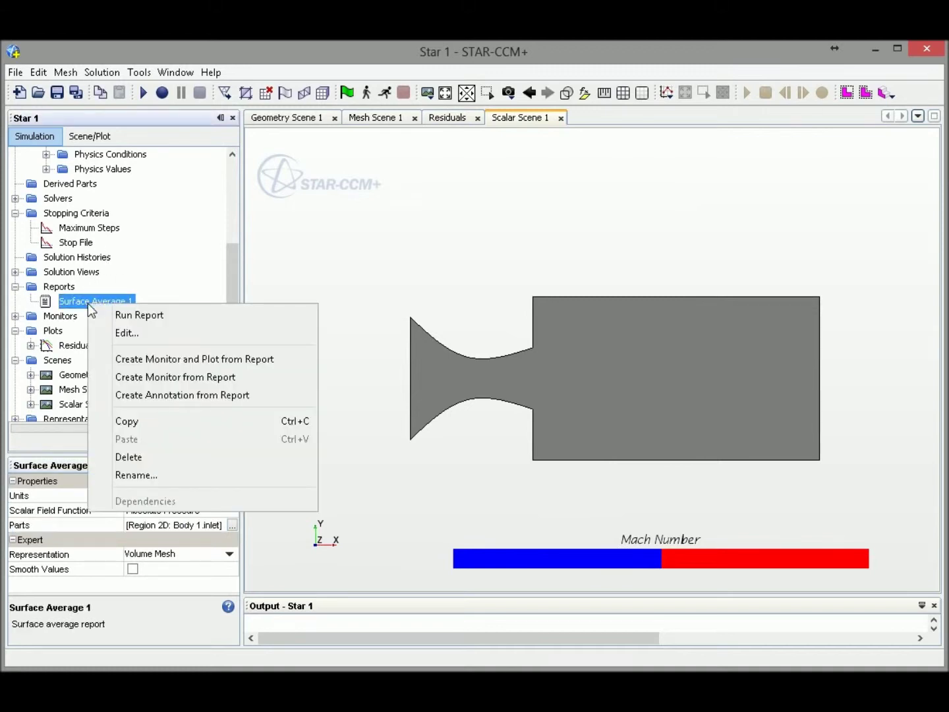
{"action": "left_click", "coordinate": [155, 476]}
{"action": "type", "text": "In"}
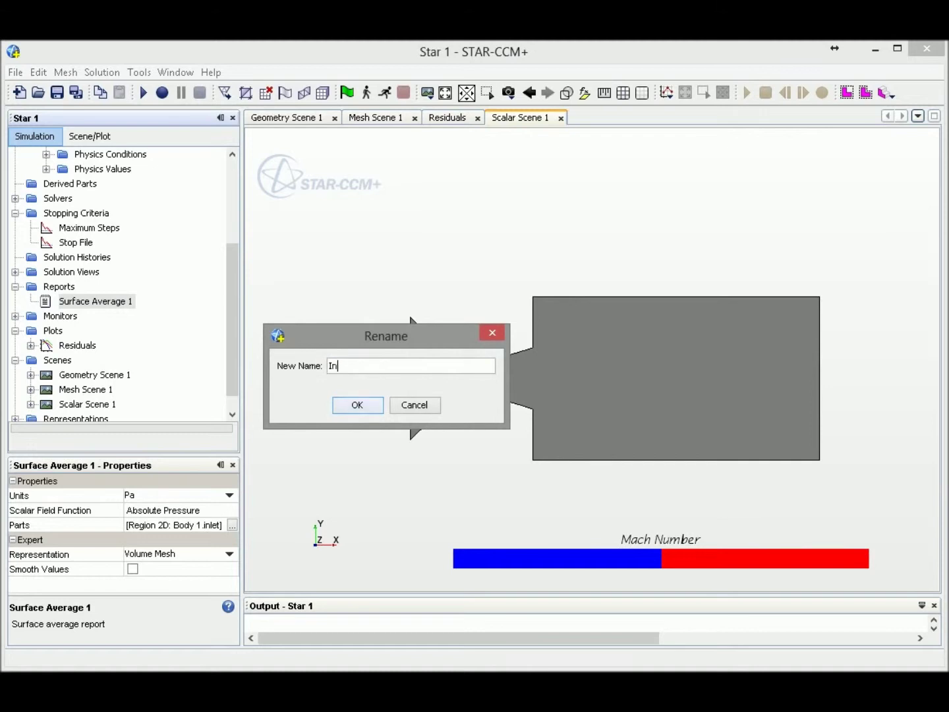
{"action": "type", "text": "let Pressure"}
{"action": "key", "text": "Return"}
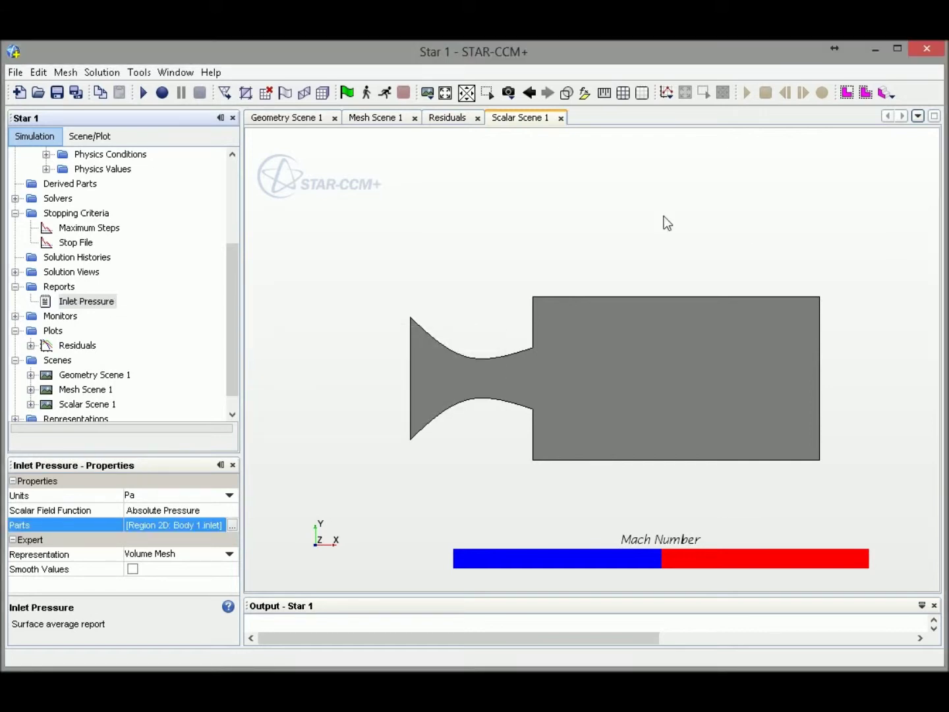
Step: Create a monitor and plot from the Inlet Pressure report and rename the plot to Inlet Pressure
{"action": "right_click", "coordinate": [74, 305]}
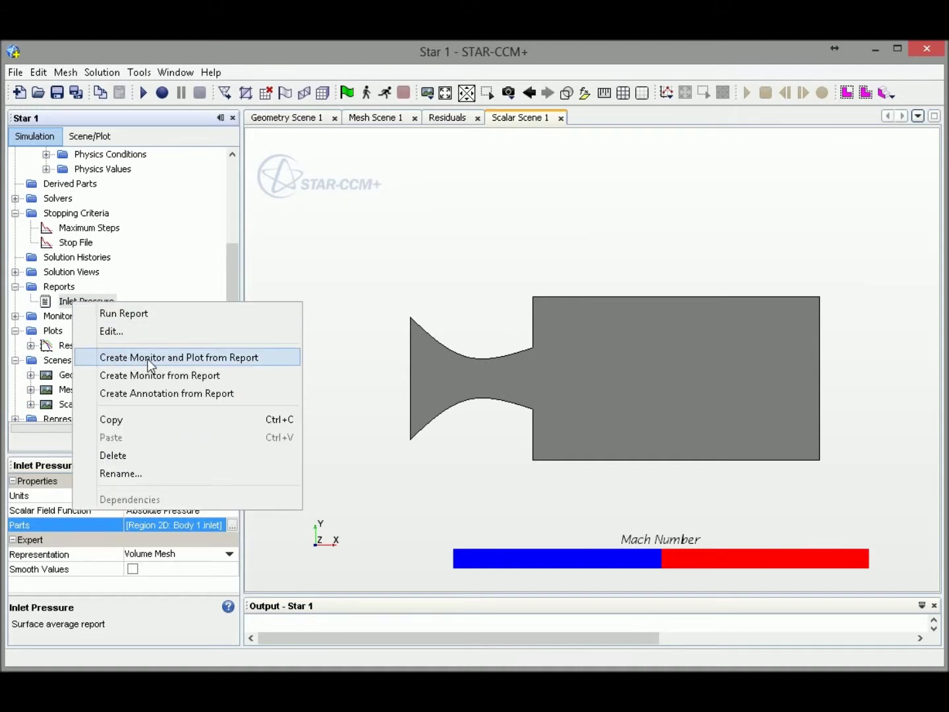
{"action": "left_click", "coordinate": [187, 359]}
{"action": "left_click", "coordinate": [107, 349]}
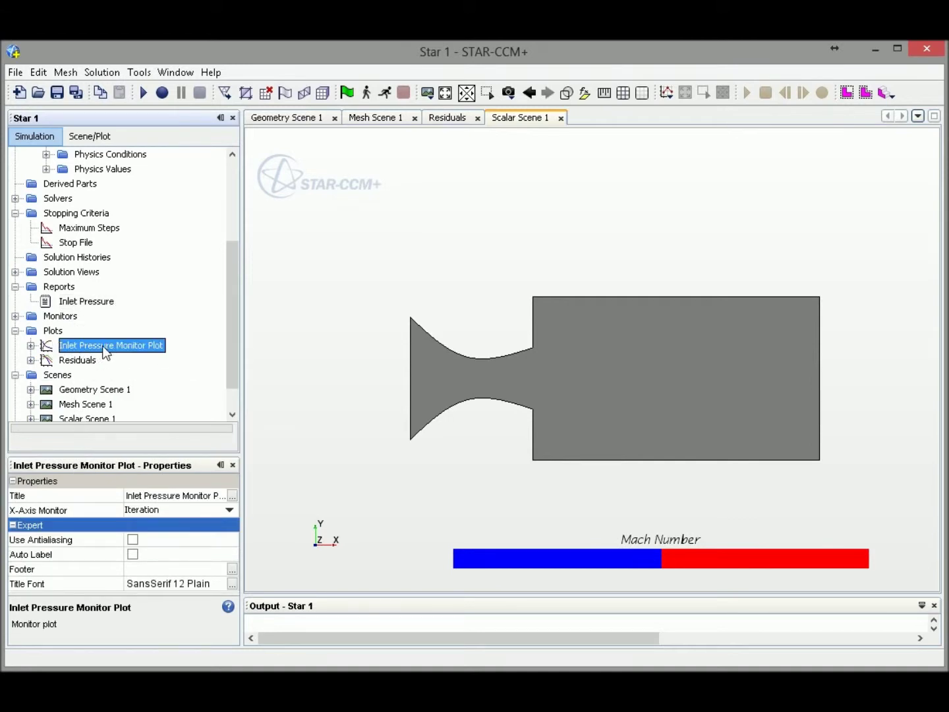
{"action": "right_click", "coordinate": [119, 348]}
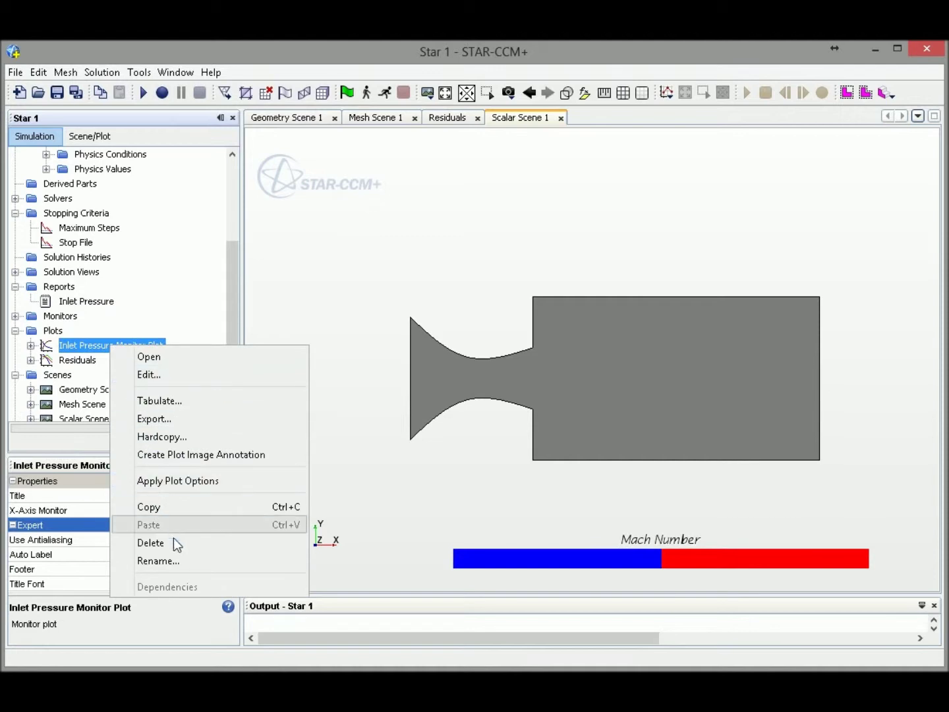
{"action": "left_click", "coordinate": [174, 560]}
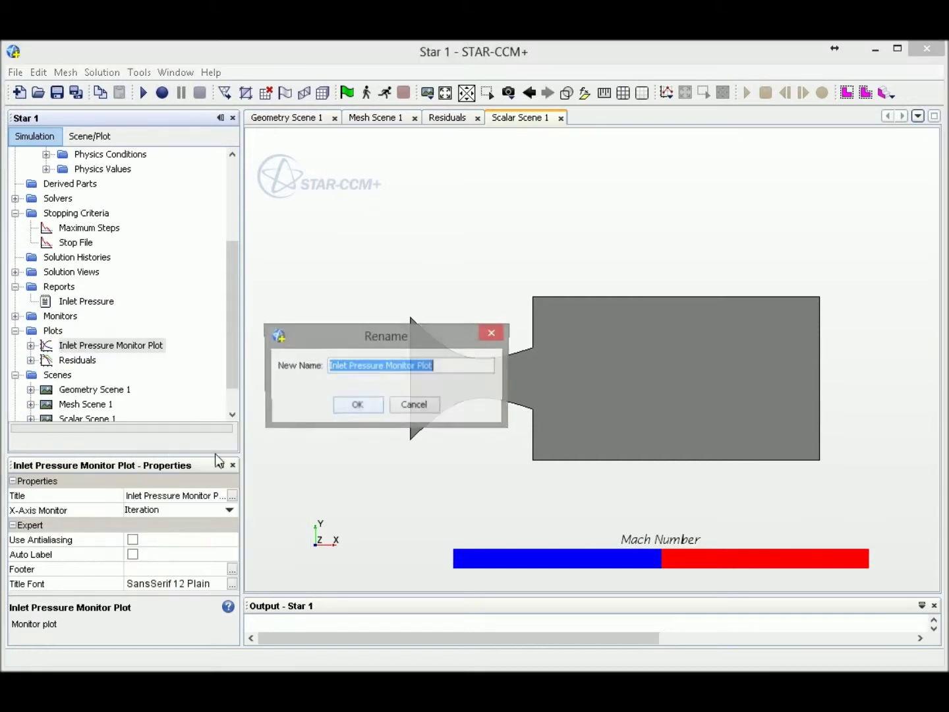
{"action": "left_click", "coordinate": [389, 366]}
{"action": "key", "text": "shift+End"}
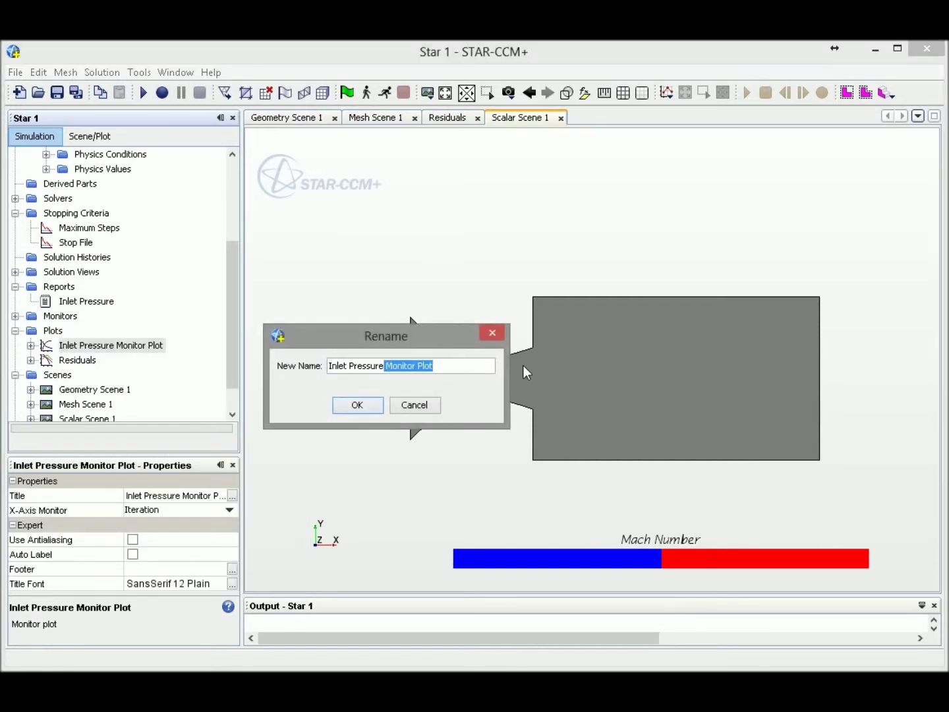
{"action": "key", "text": "Delete"}
{"action": "key", "text": "Return"}
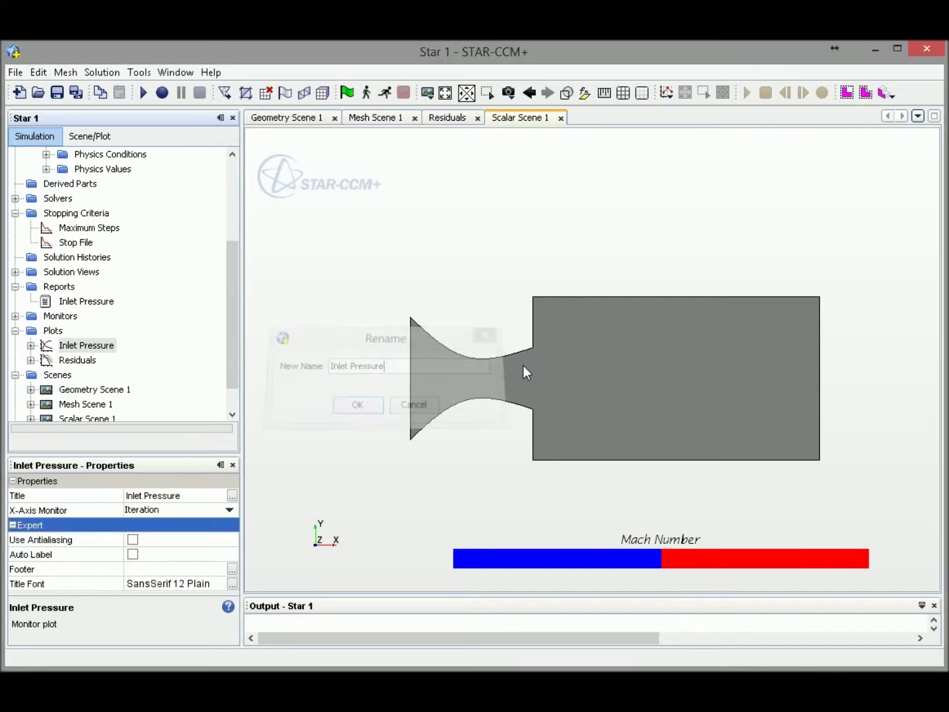
Step: Open the Inlet Pressure plot, add it to Scalar Scene 1 as an annotation, and place it in the scene's upper-left area
{"action": "double_click", "coordinate": [86, 346]}
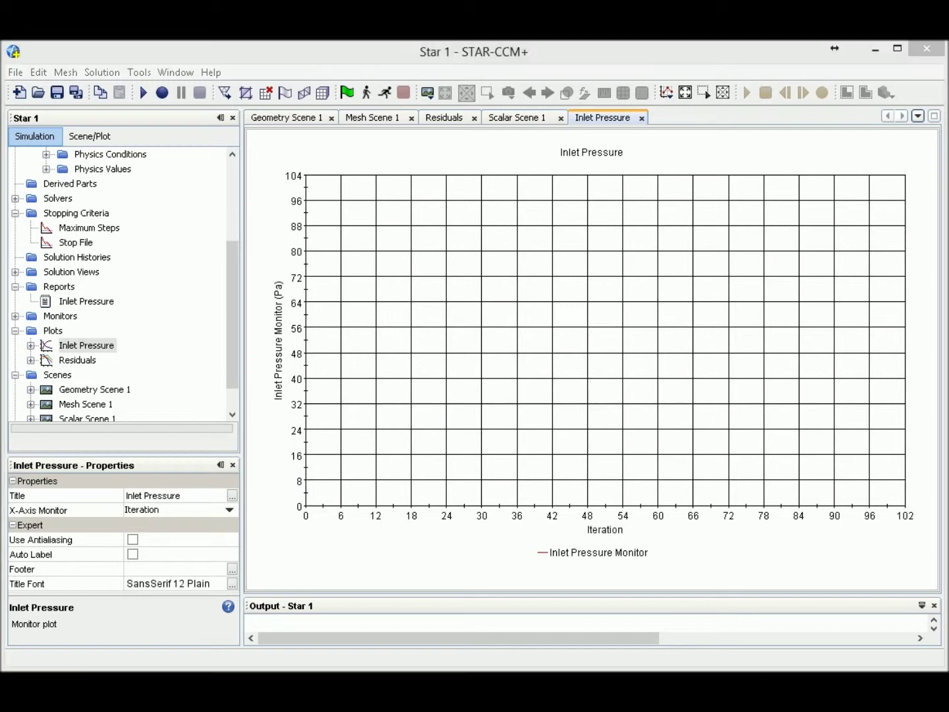
{"action": "left_click", "coordinate": [510, 118]}
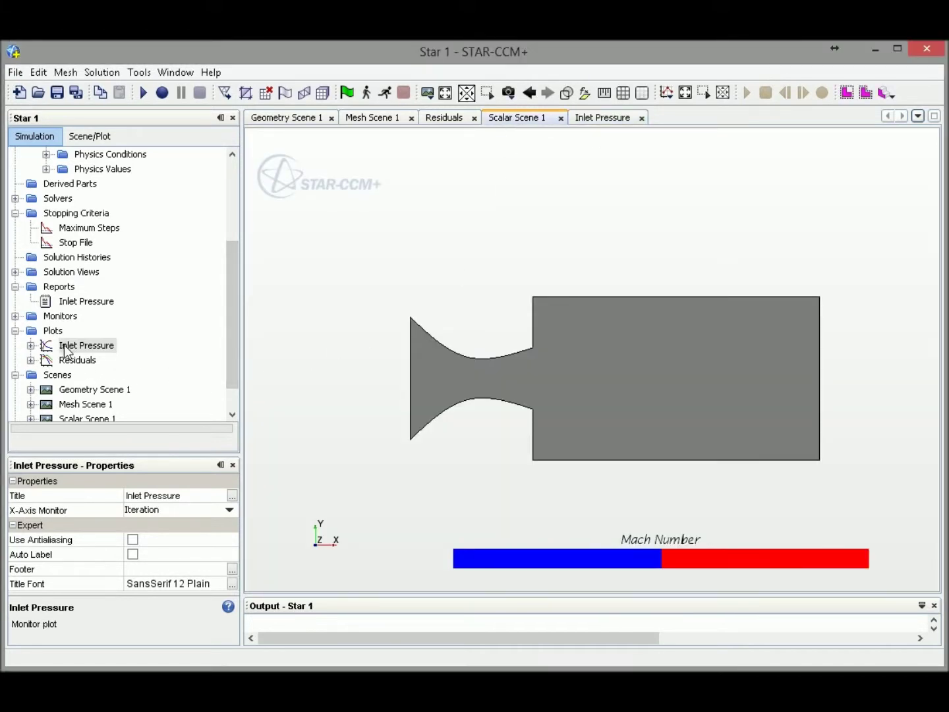
{"action": "left_click_drag", "start_coordinate": [68, 349], "coordinate": [391, 224]}
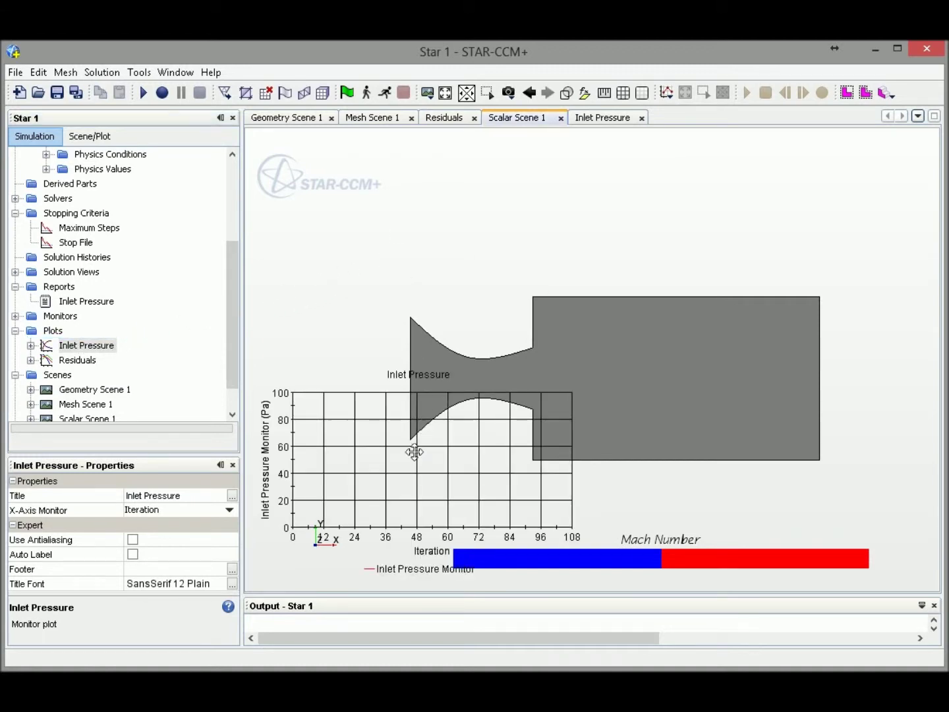
{"action": "left_click_drag", "start_coordinate": [416, 452], "coordinate": [415, 224]}
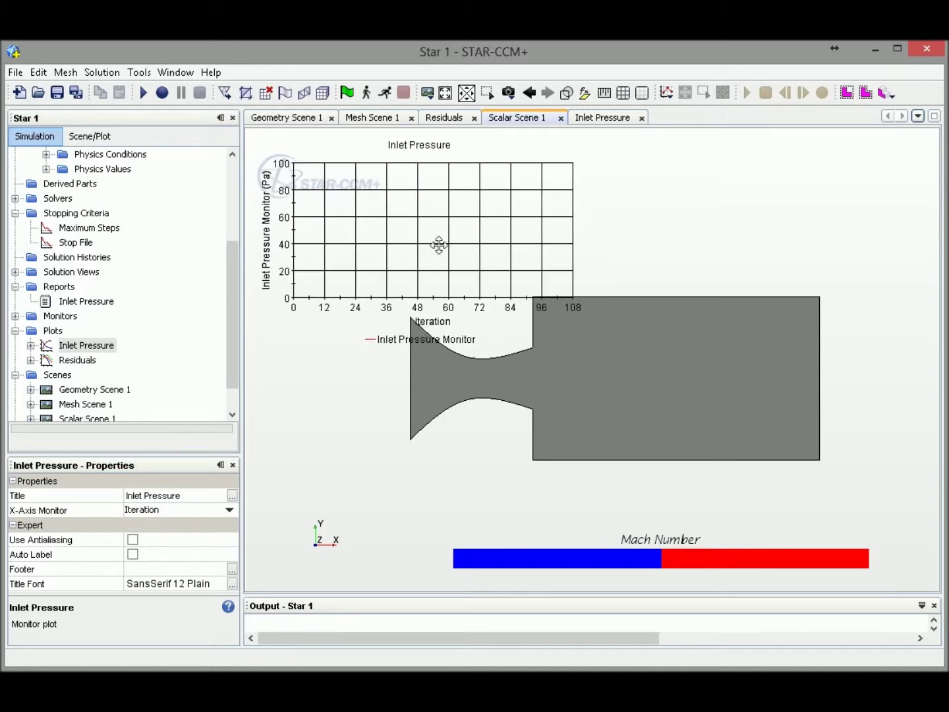
Step: Shift the nozzle geometry toward the scene's lower right and move the Mach Number colour bar rightward beneath it
{"action": "left_click", "coordinate": [601, 378]}
{"action": "middle_click_drag", "start_coordinate": [606, 361], "coordinate": [695, 418]}
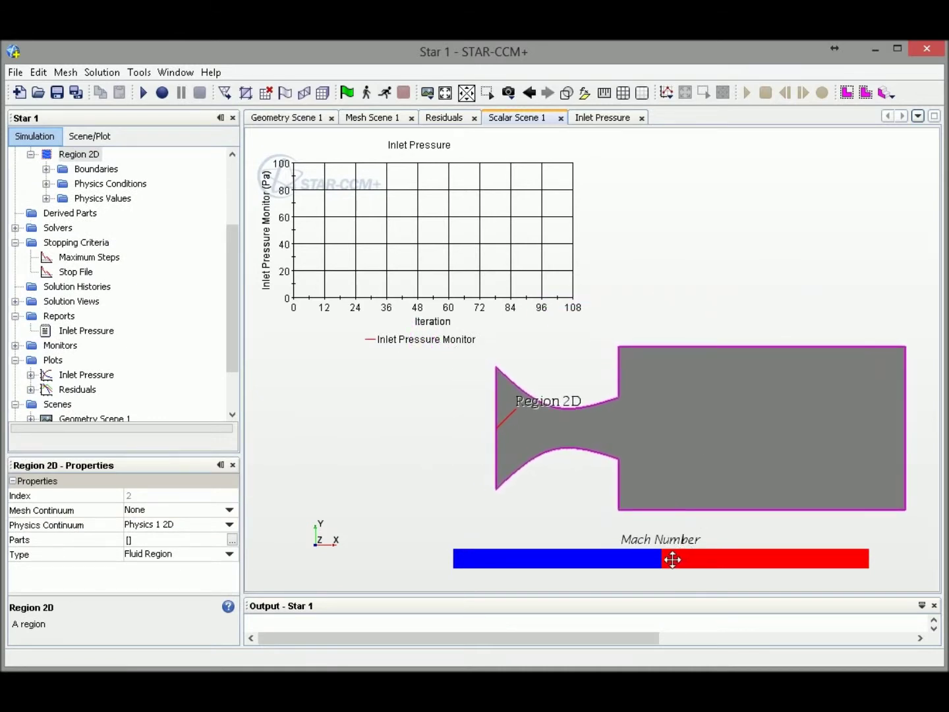
{"action": "left_click_drag", "start_coordinate": [673, 559], "coordinate": [729, 557]}
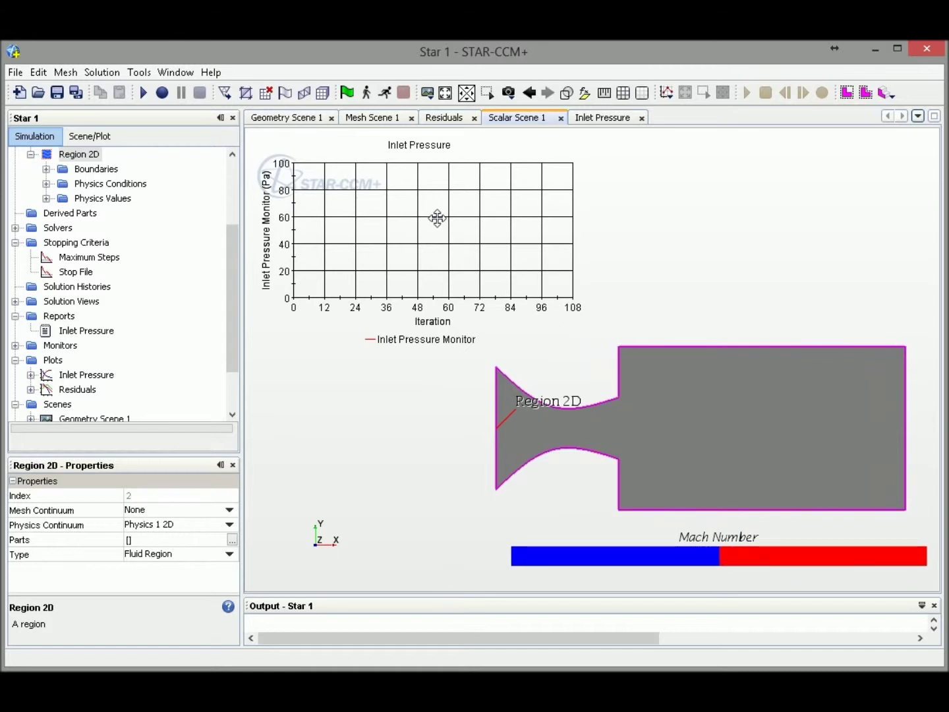
Step: Set the width and height of the Inlet Pressure plot annotation in Scalar Scene 1 to 0.4 each
{"action": "left_click", "coordinate": [105, 137]}
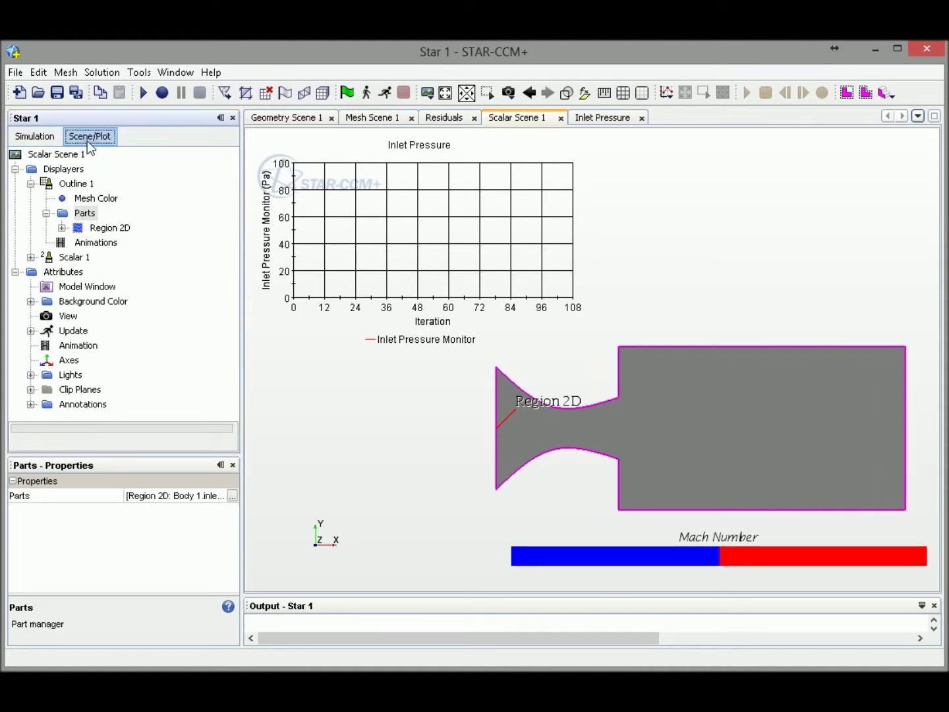
{"action": "left_click", "coordinate": [31, 405]}
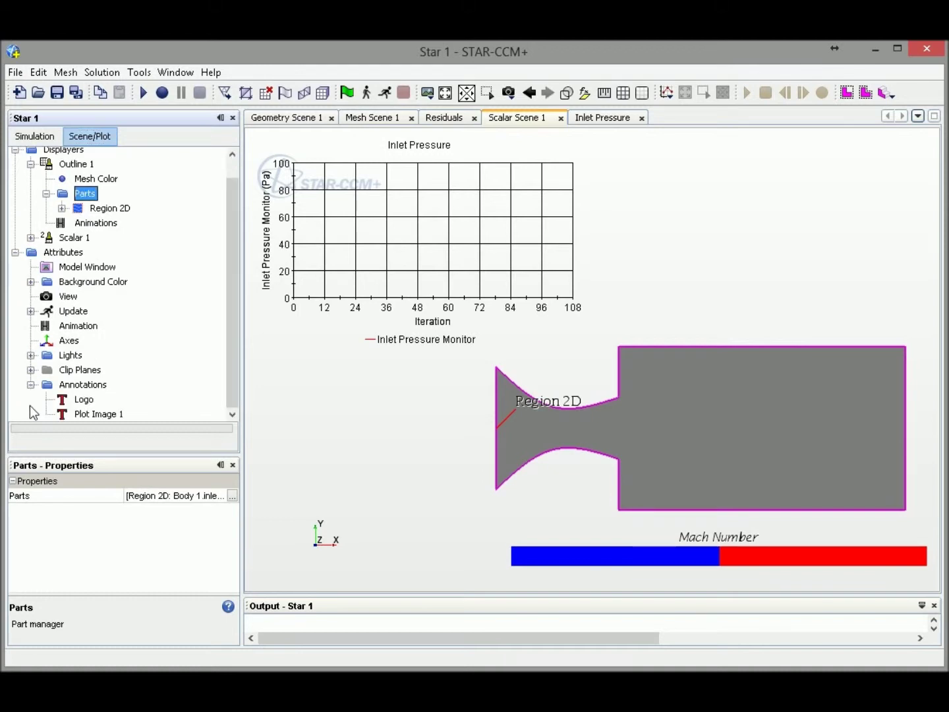
{"action": "left_click", "coordinate": [83, 400]}
{"action": "left_click", "coordinate": [86, 413]}
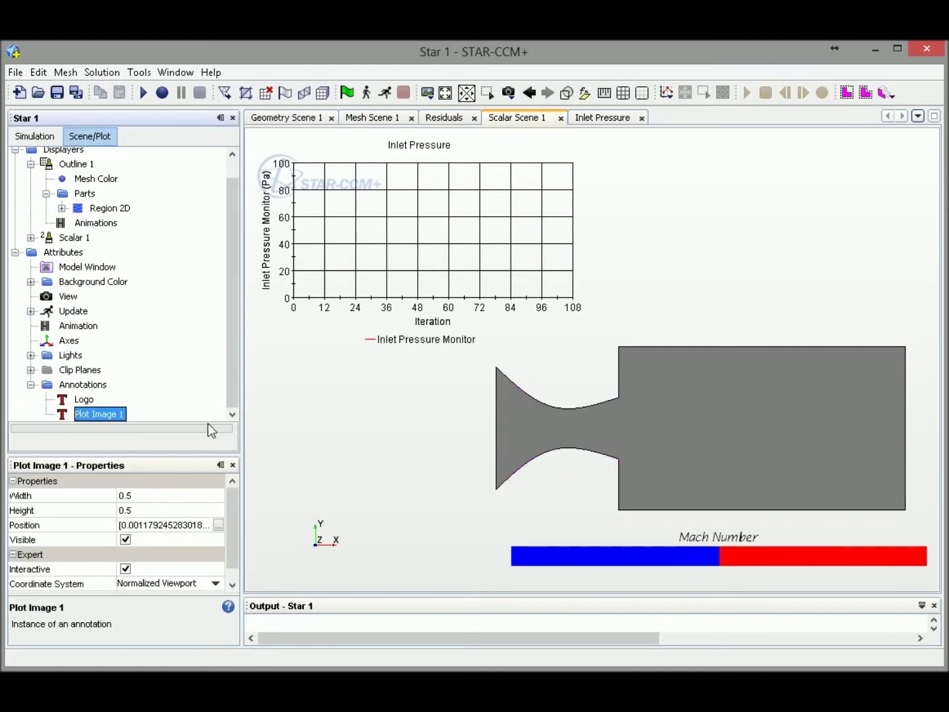
{"action": "left_click", "coordinate": [152, 495]}
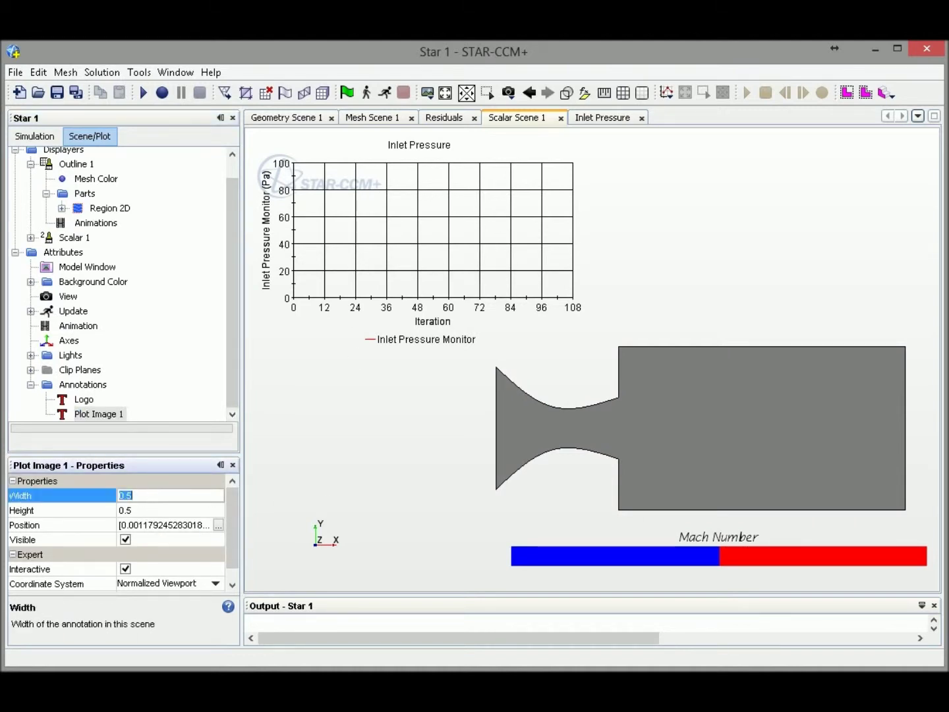
{"action": "type", "text": "0.4"}
{"action": "key", "text": "Return"}
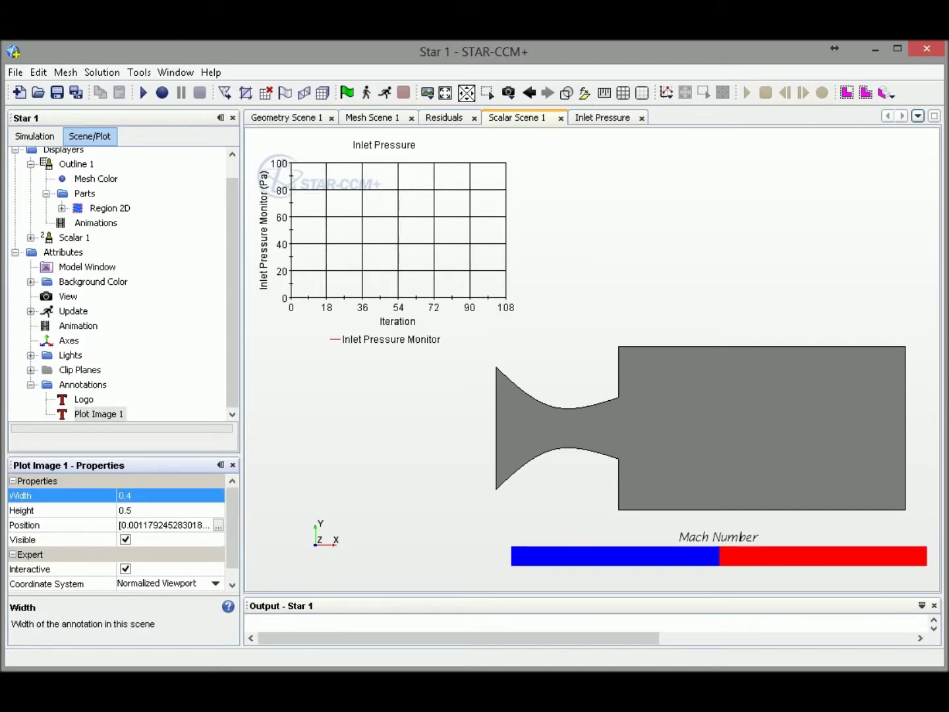
{"action": "left_click", "coordinate": [150, 514]}
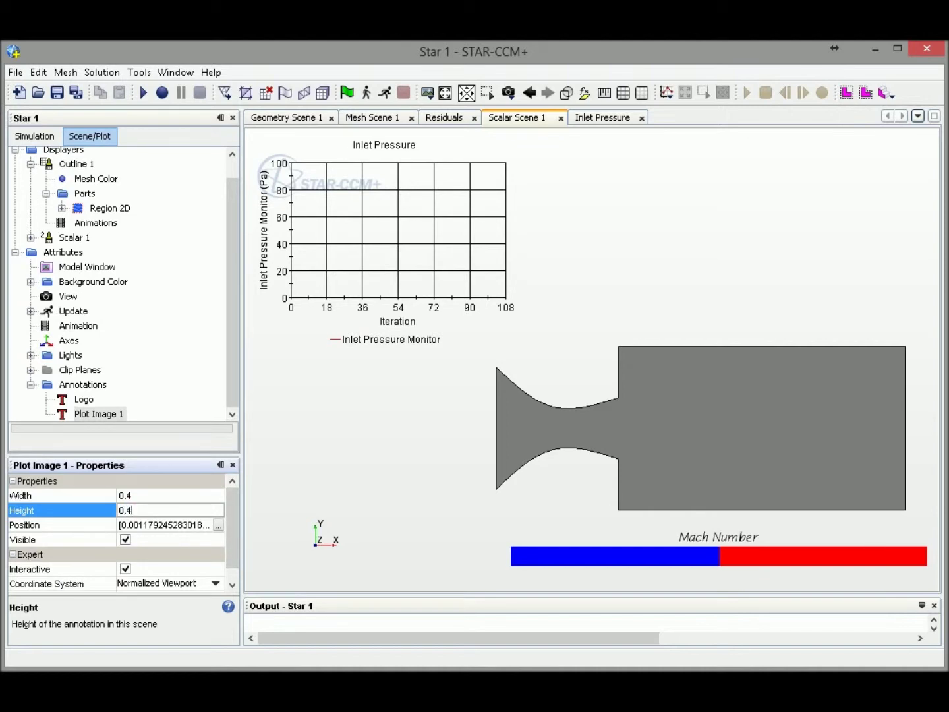
{"action": "type", "text": "0.4"}
{"action": "key", "text": "Return"}
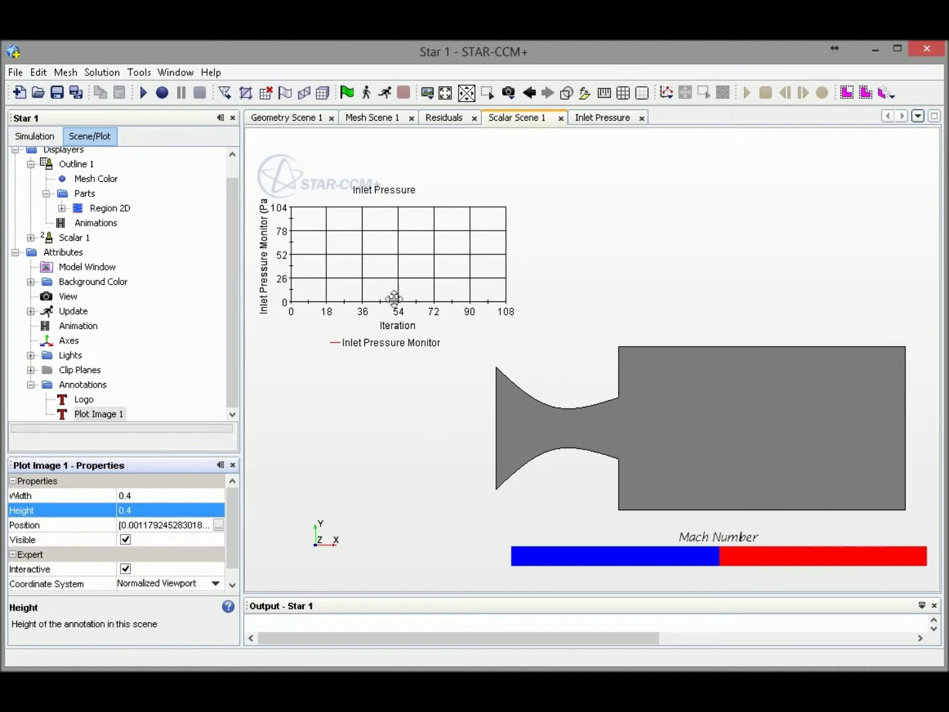
Step: Remove the Logo annotation from Scalar Scene 1 and shift the Inlet Pressure plot slightly up and to the right
{"action": "left_click", "coordinate": [87, 385]}
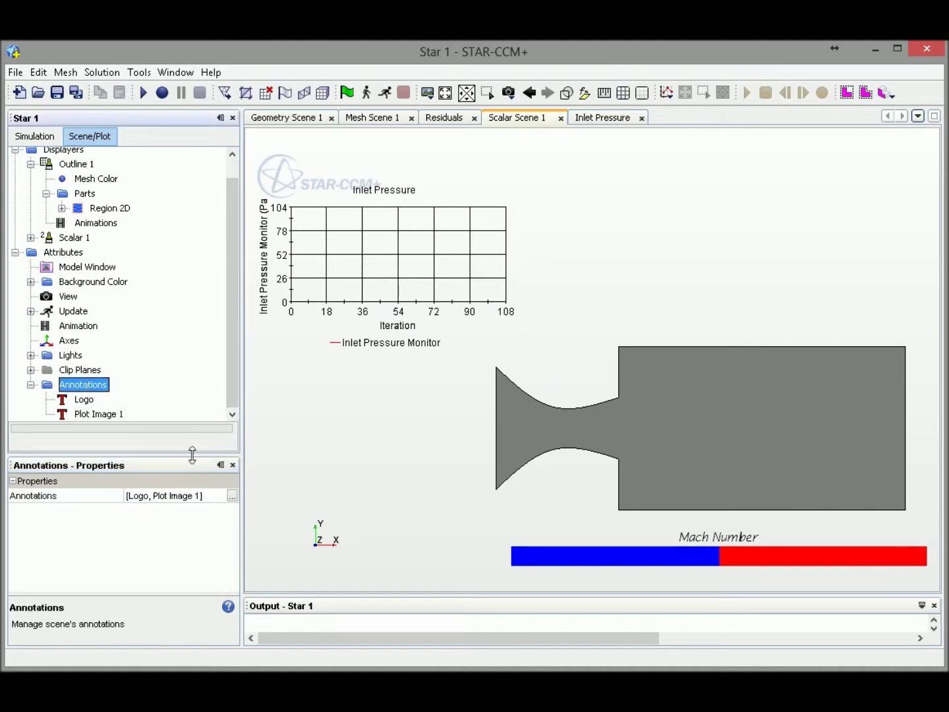
{"action": "left_click", "coordinate": [232, 496]}
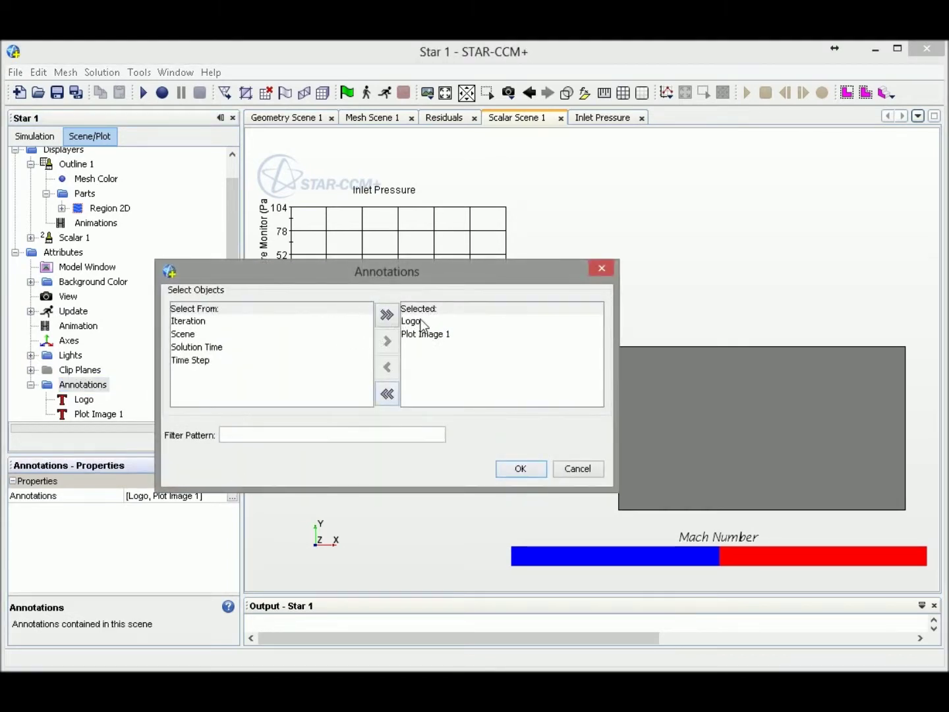
{"action": "left_click", "coordinate": [422, 322]}
{"action": "left_click", "coordinate": [391, 374]}
{"action": "left_click", "coordinate": [519, 473]}
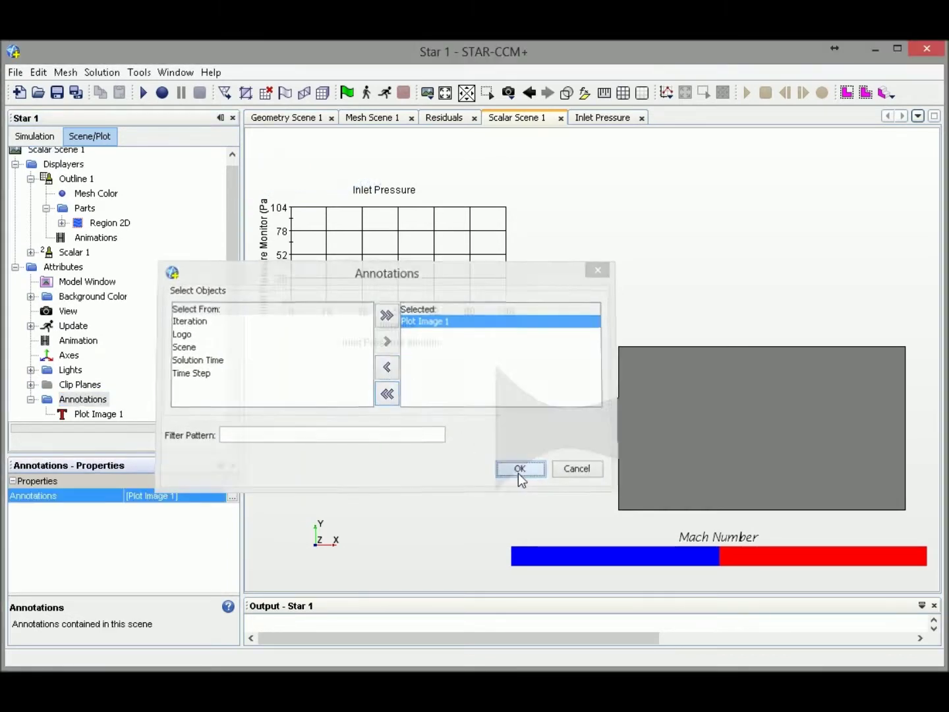
{"action": "mouse_move", "coordinate": [416, 252]}
{"action": "left_mouse_down"}
{"action": "mouse_move", "coordinate": [437, 239]}
{"action": "mouse_move", "coordinate": [429, 234]}
{"action": "left_mouse_up"}
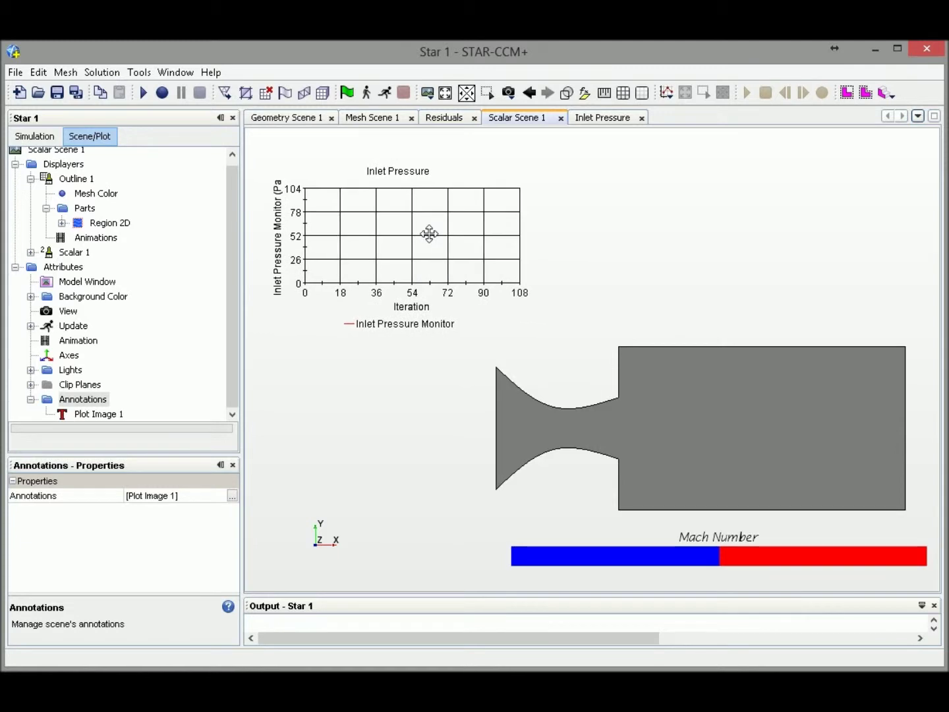
Step: Enlarge the nozzle geometry in the scene and position it between the Inlet Pressure plot and the Mach Number colour bar
{"action": "left_click", "coordinate": [661, 415]}
{"action": "scroll", "coordinate": [682, 418], "scroll_direction": "down", "scroll_amount": 1}
{"action": "scroll", "coordinate": [683, 419], "scroll_direction": "up", "scroll_amount": 2}
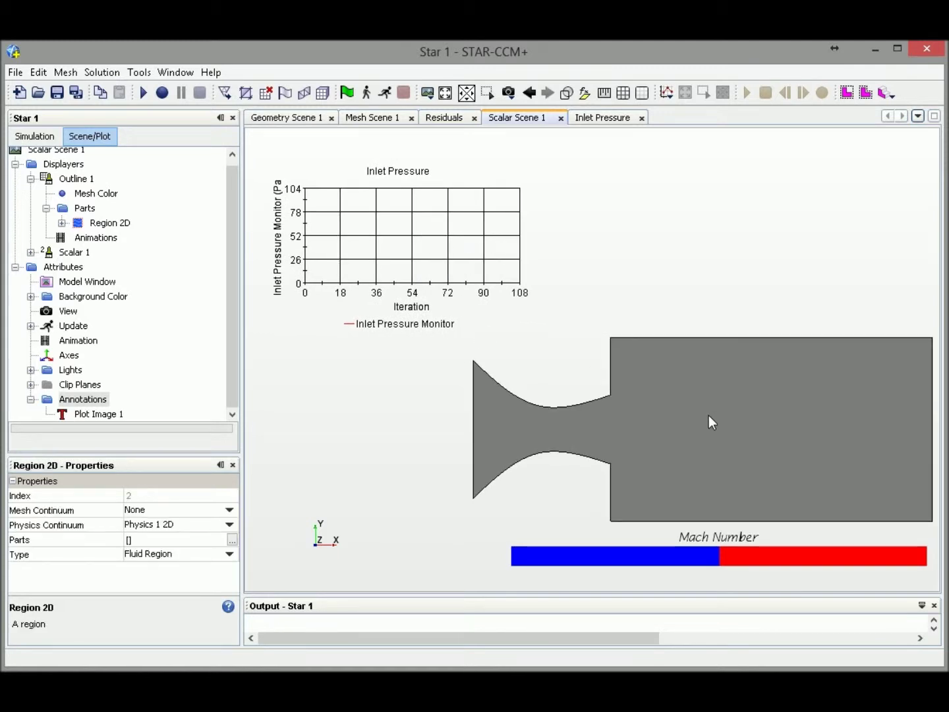
{"action": "middle_click_drag", "start_coordinate": [709, 416], "coordinate": [678, 407]}
{"action": "scroll", "coordinate": [677, 407], "scroll_direction": "up", "scroll_amount": 1}
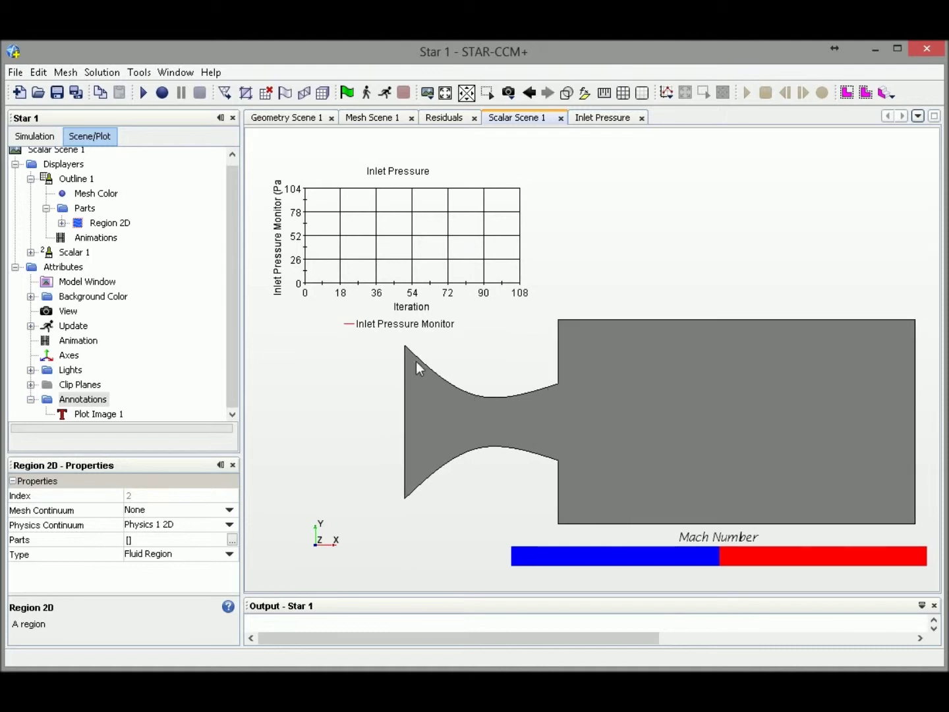
Step: Examine the constant Total Pressure value in the physics values of Region 2D's Body 1.inlet boundary
{"action": "left_click", "coordinate": [33, 137]}
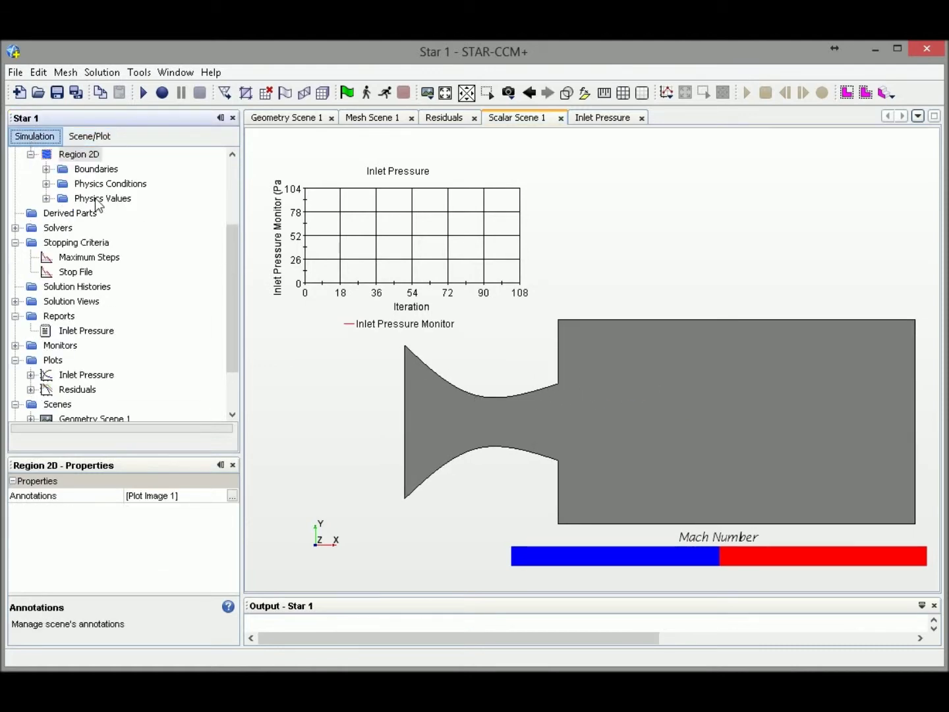
{"action": "scroll", "coordinate": [137, 310], "scroll_direction": "up", "scroll_amount": 3}
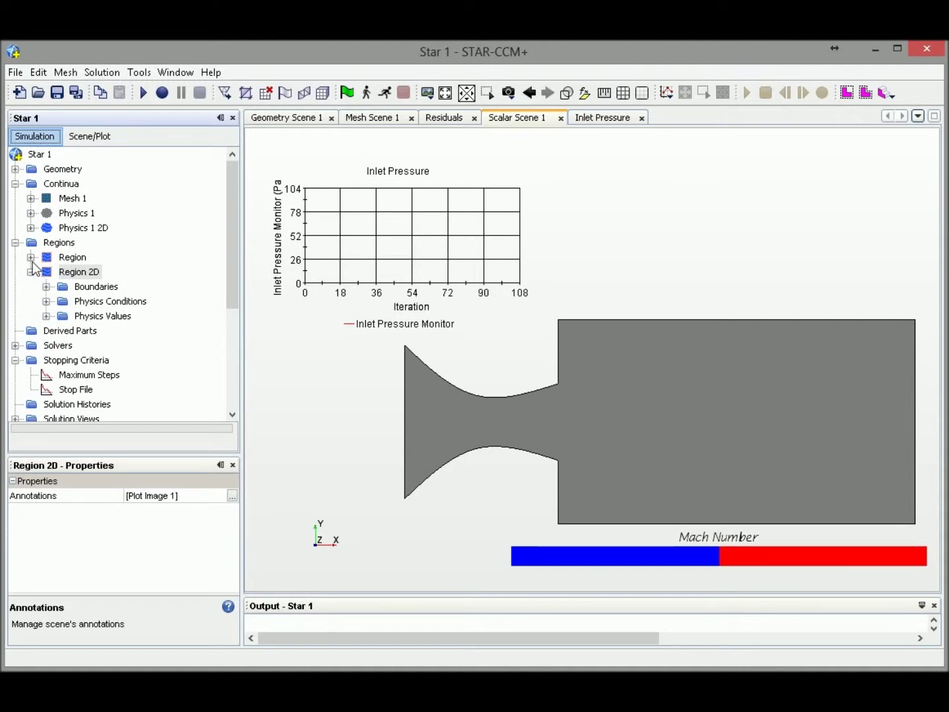
{"action": "left_click", "coordinate": [31, 257]}
{"action": "left_click", "coordinate": [31, 257]}
{"action": "left_click", "coordinate": [30, 272]}
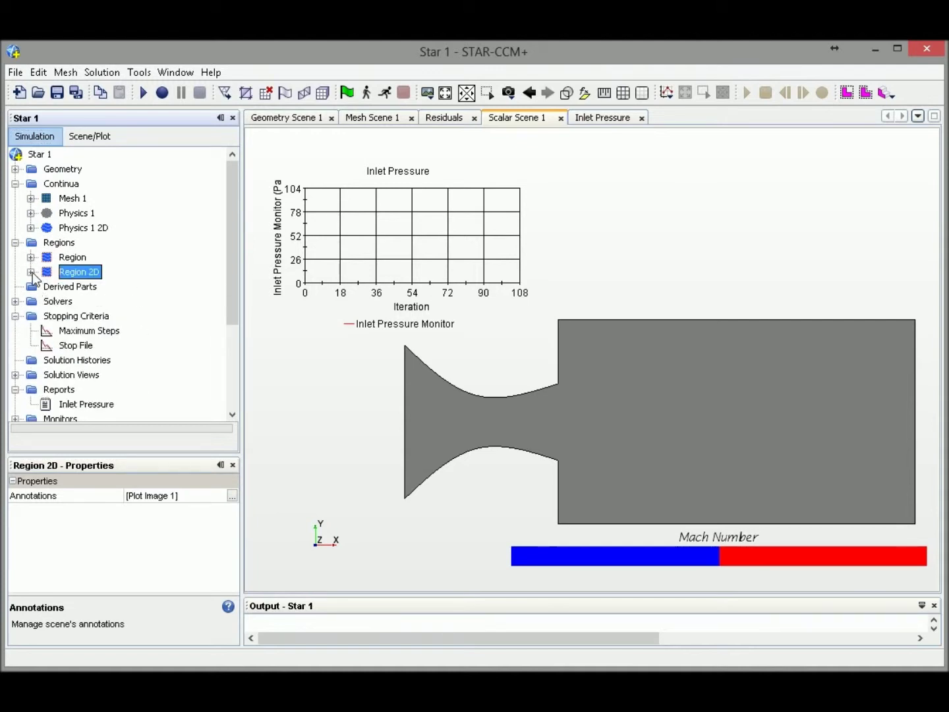
{"action": "left_click", "coordinate": [30, 272]}
{"action": "left_click", "coordinate": [46, 288]}
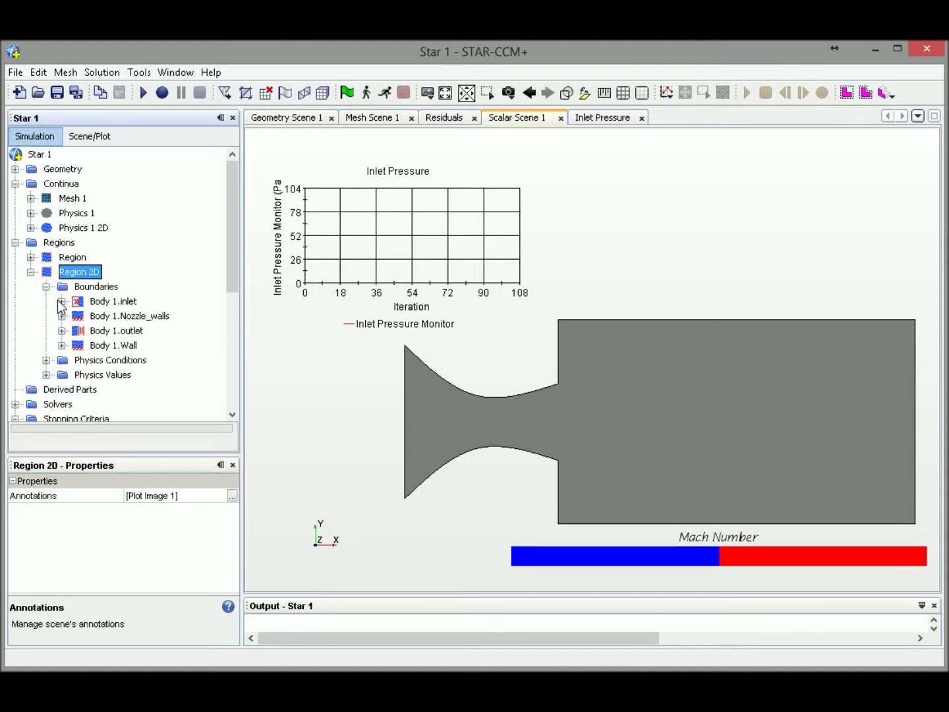
{"action": "left_click", "coordinate": [62, 301]}
{"action": "left_click", "coordinate": [78, 330]}
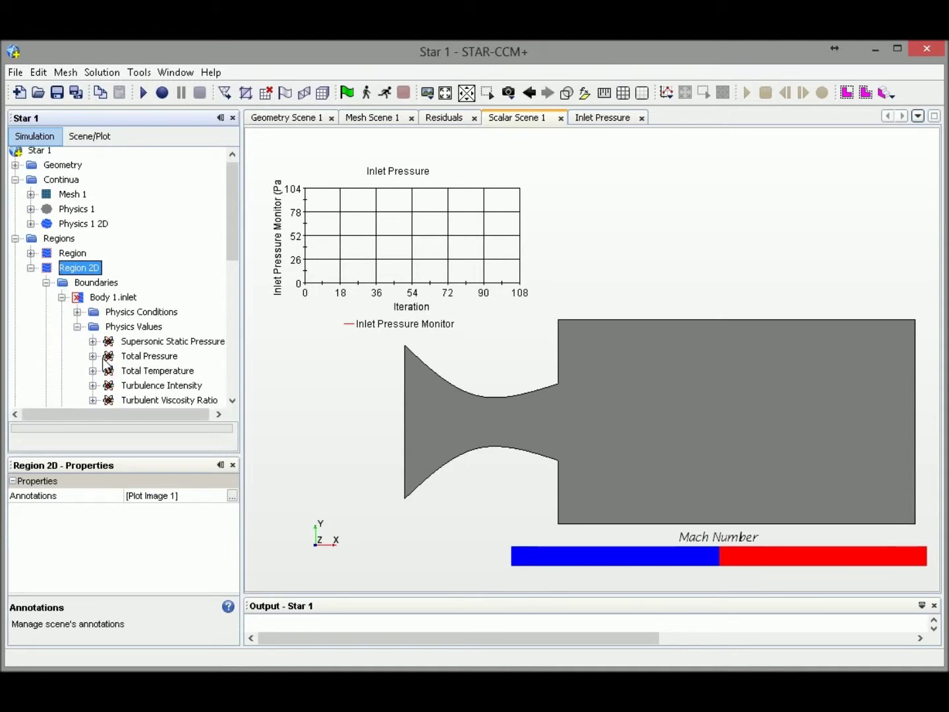
{"action": "left_click", "coordinate": [92, 356]}
{"action": "left_click", "coordinate": [157, 371]}
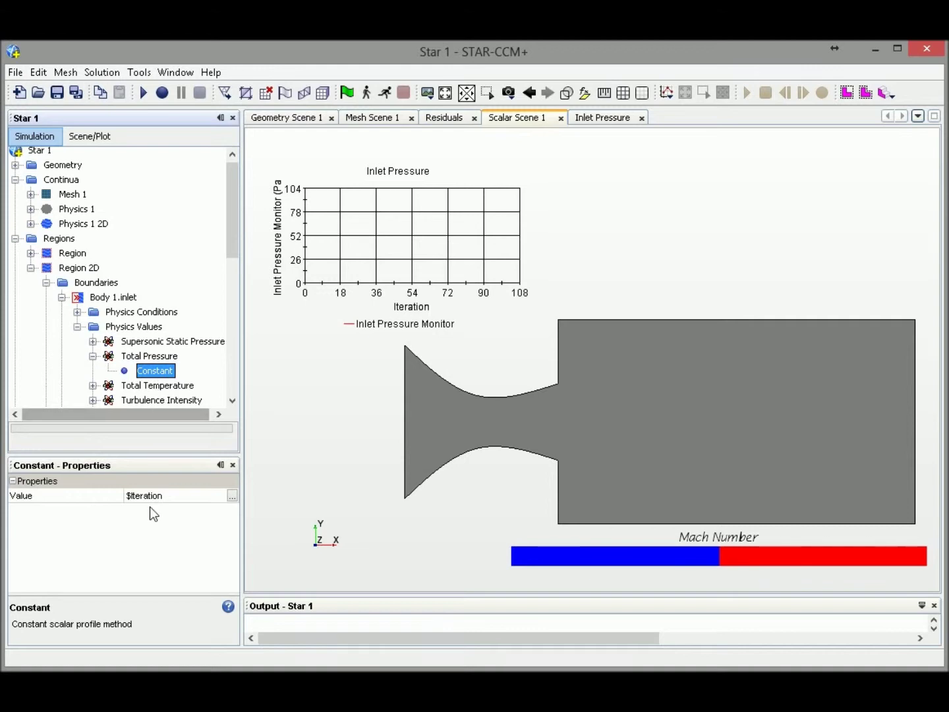
Step: Run the simulation with Scalar Scene 1 displayed
{"action": "left_click", "coordinate": [385, 93]}
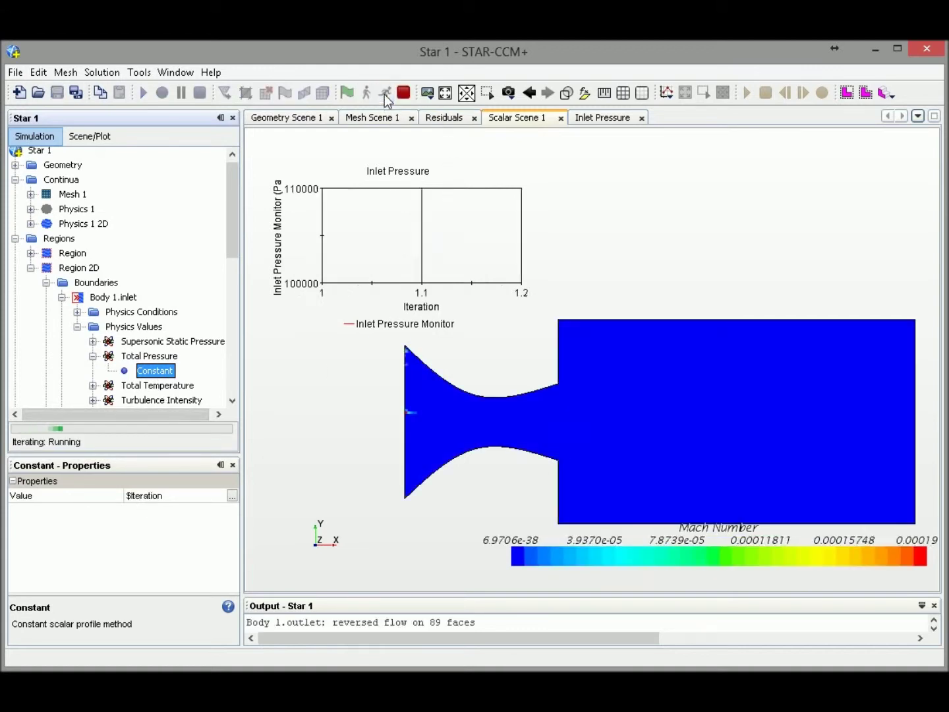